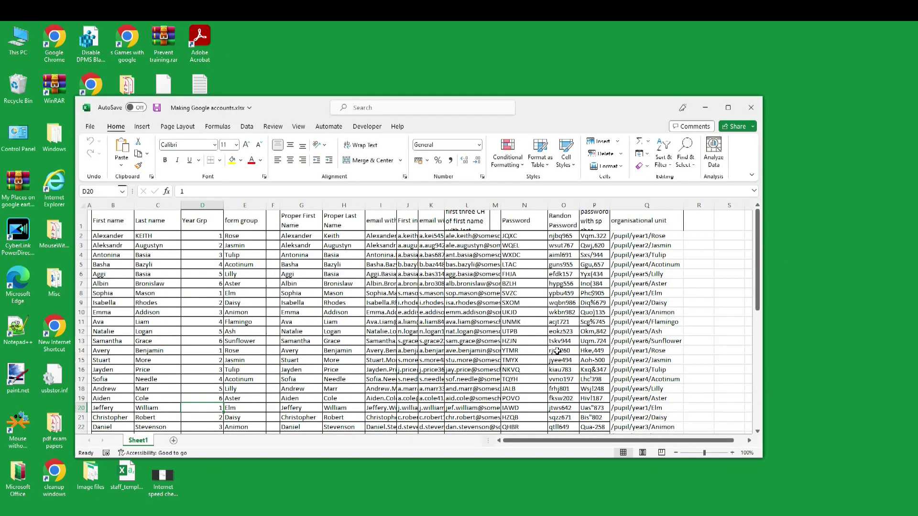
Maximise Excel and centre the Year Grp values in column D.
{"action": "left_click", "coordinate": [728, 107]}
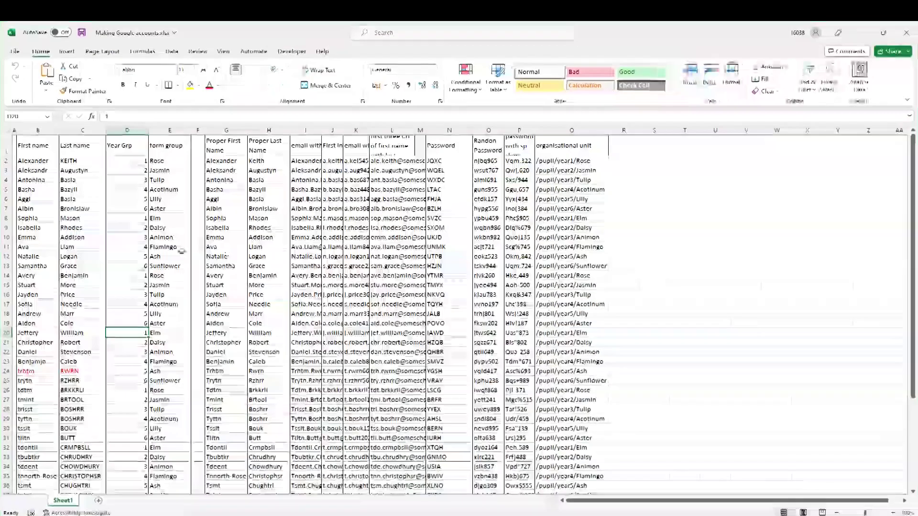
{"action": "left_click", "coordinate": [58, 141]}
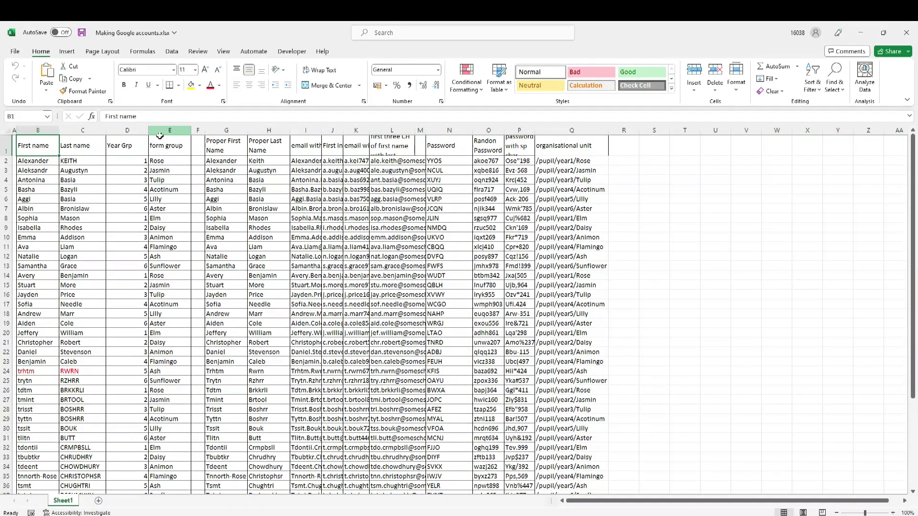
{"action": "left_click", "coordinate": [130, 129]}
{"action": "right_click", "coordinate": [130, 130]}
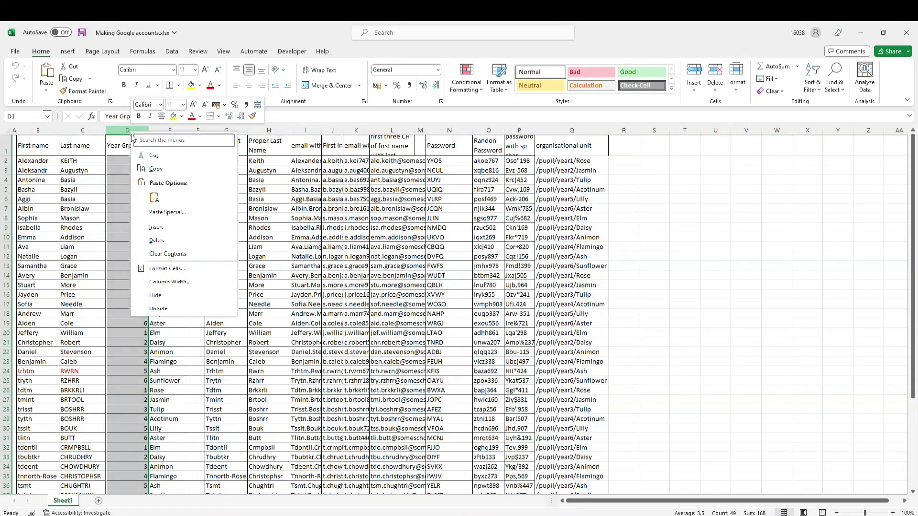
{"action": "key", "text": "Escape"}
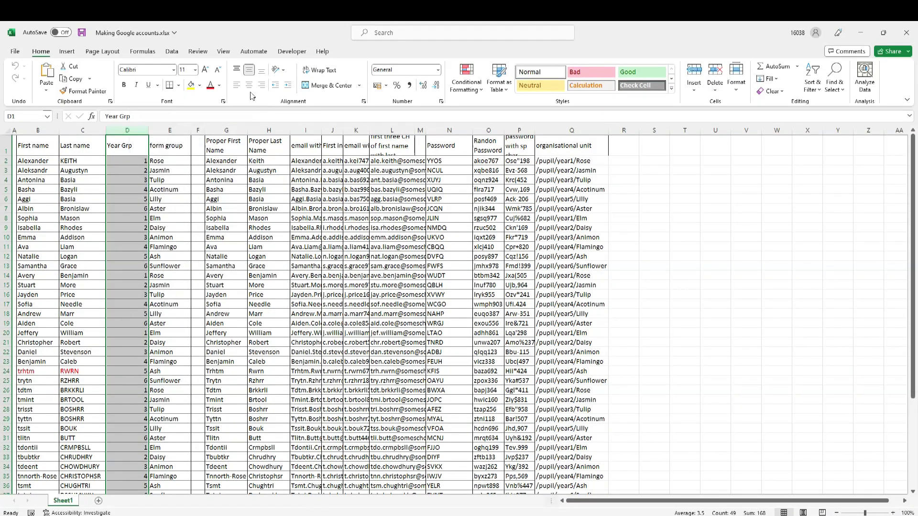
{"action": "left_click", "coordinate": [249, 85]}
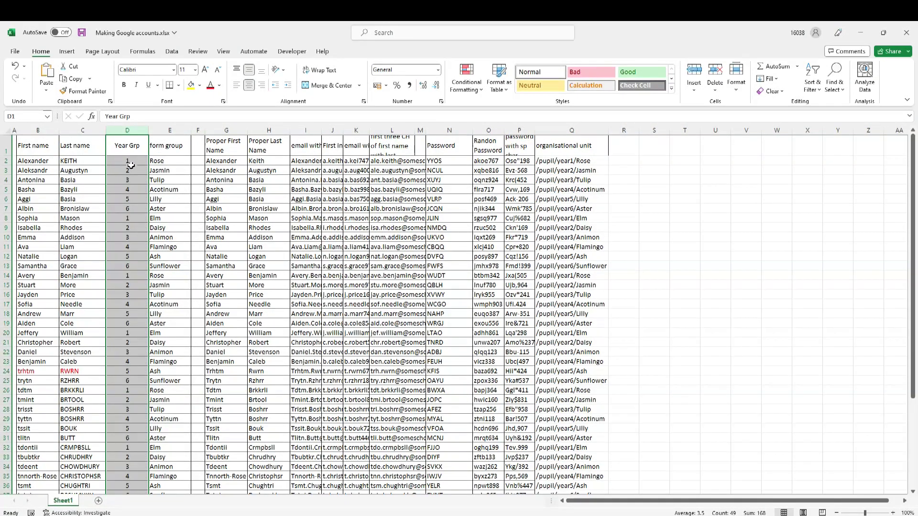
{"action": "left_click", "coordinate": [420, 218]}
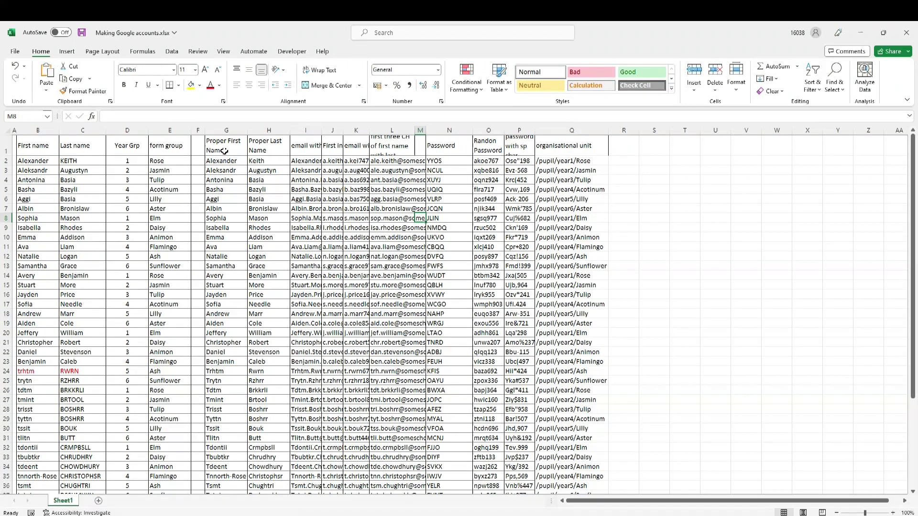
Auto-fit the Proper First Name column and email column J to their contents.
{"action": "double_click", "coordinate": [247, 131]}
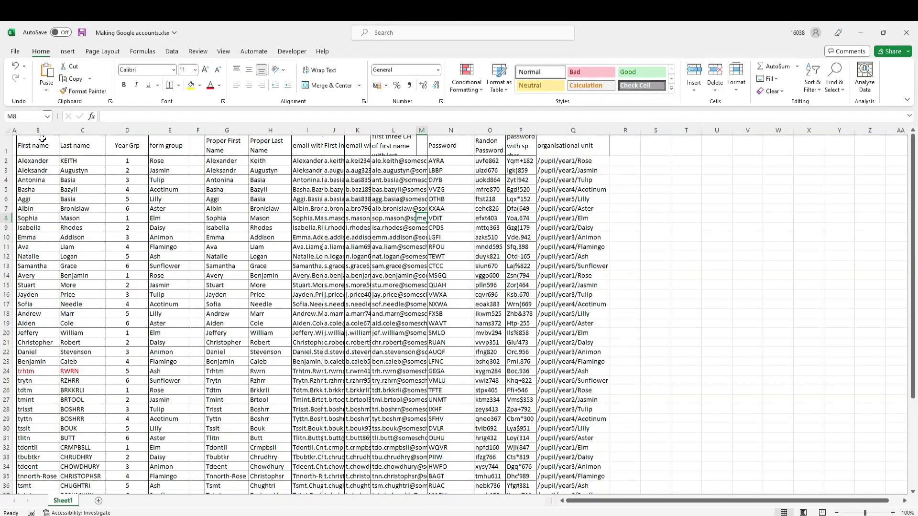
{"action": "left_click_drag", "start_coordinate": [36, 139], "coordinate": [191, 160]}
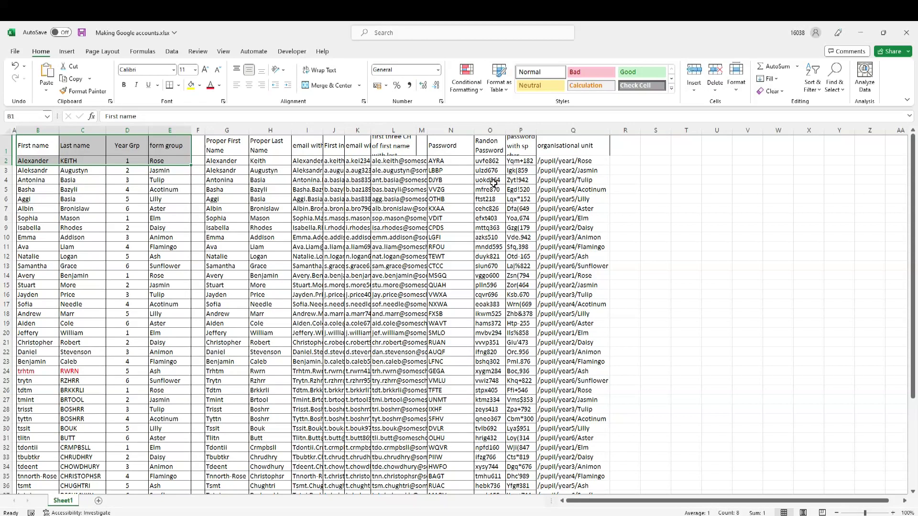
{"action": "left_click", "coordinate": [757, 216]}
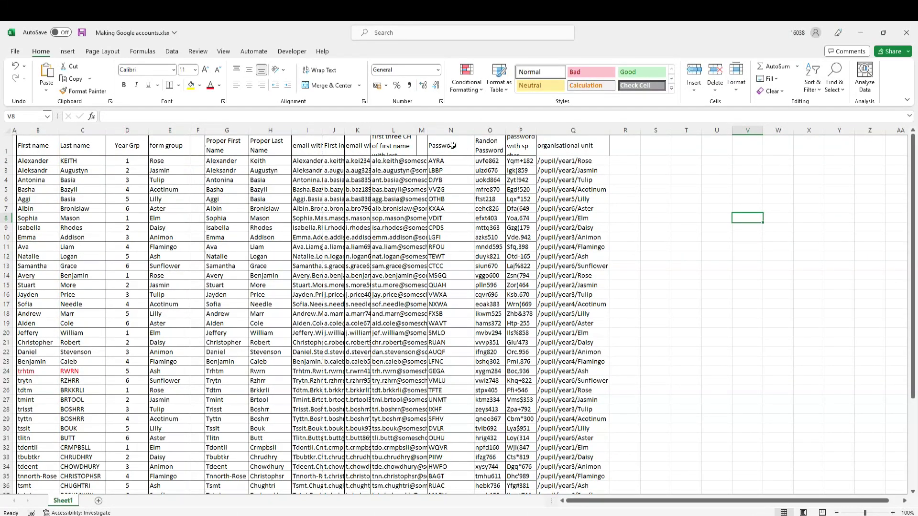
{"action": "left_click", "coordinate": [446, 134]}
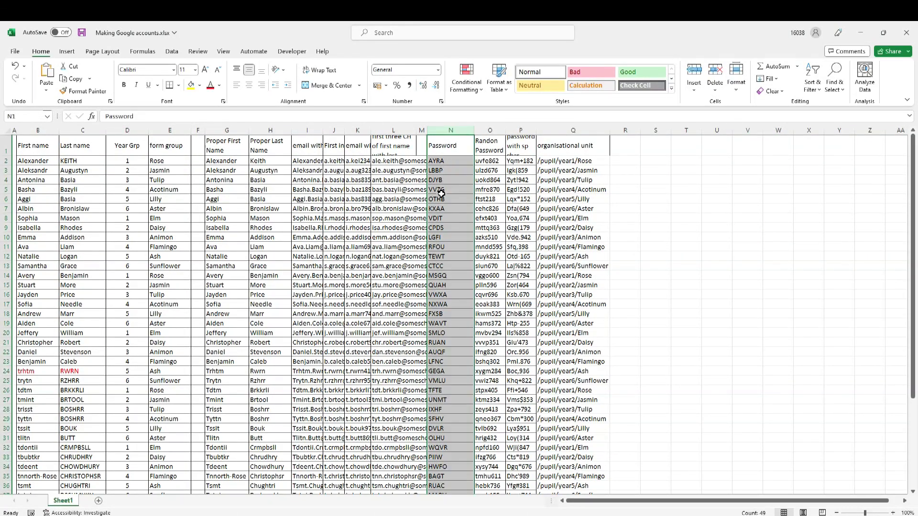
{"action": "left_click", "coordinate": [784, 360]}
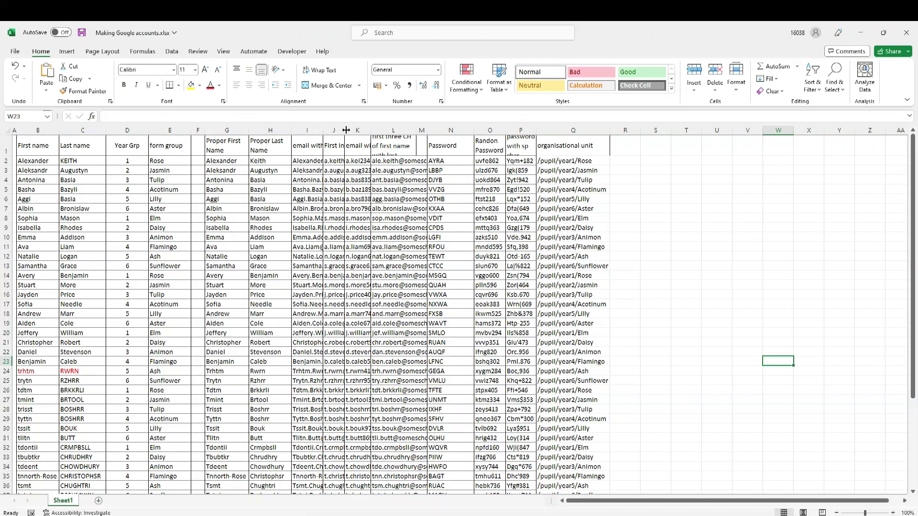
{"action": "double_click", "coordinate": [346, 130]}
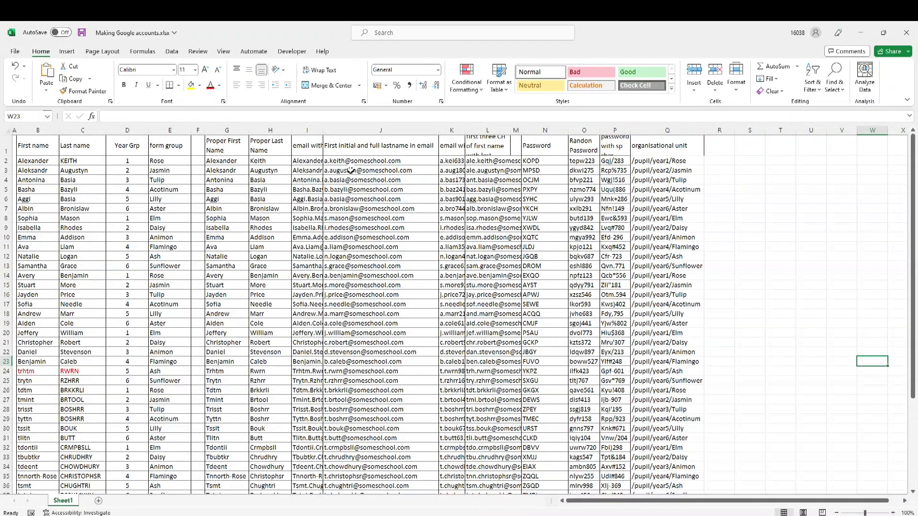
Auto-fit email column K to its values and close the workbook.
{"action": "double_click", "coordinate": [465, 130]}
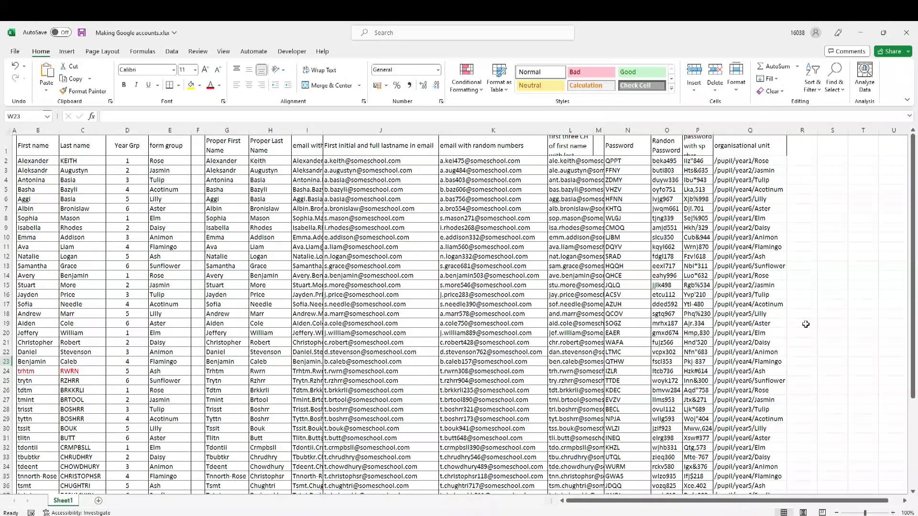
{"action": "left_click", "coordinate": [907, 32]}
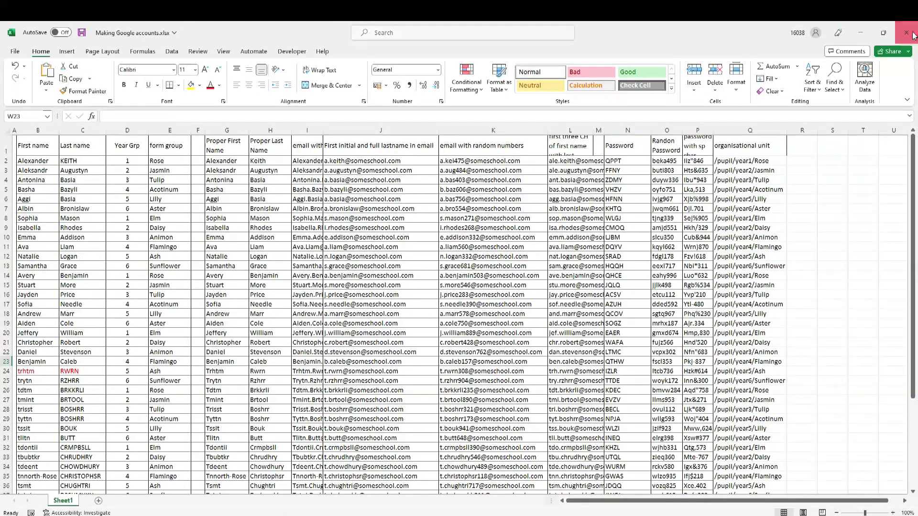
Save the Excel changes, launch Word with a blank document, and show the Mailings tools.
{"action": "left_click", "coordinate": [431, 287]}
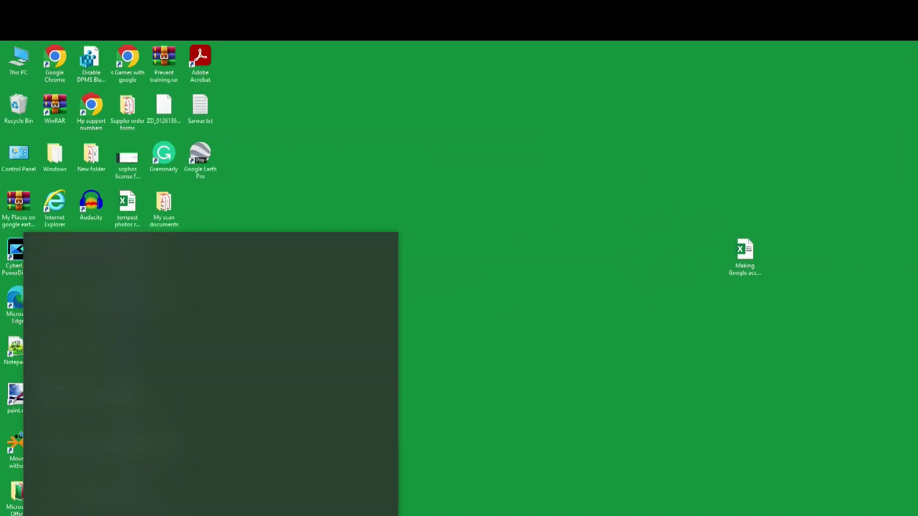
{"action": "type", "text": "word"}
{"action": "key", "text": "Return"}
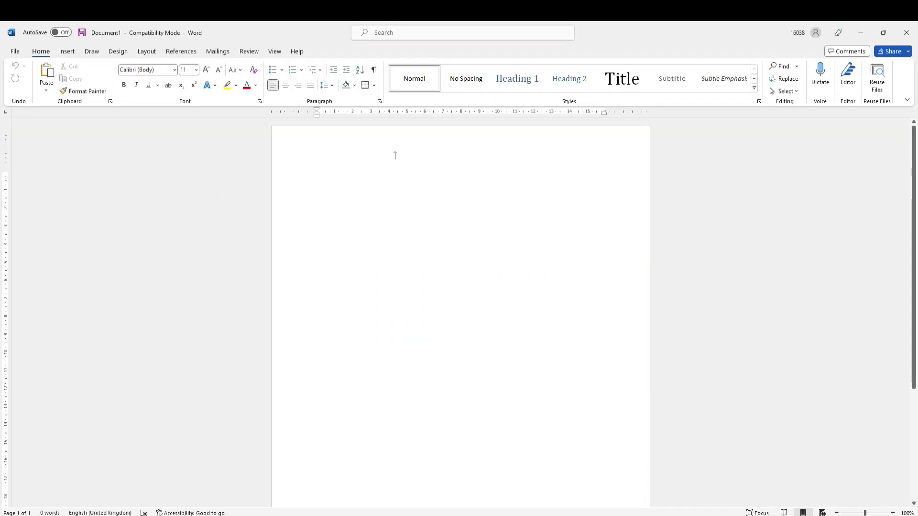
{"action": "left_click", "coordinate": [221, 52]}
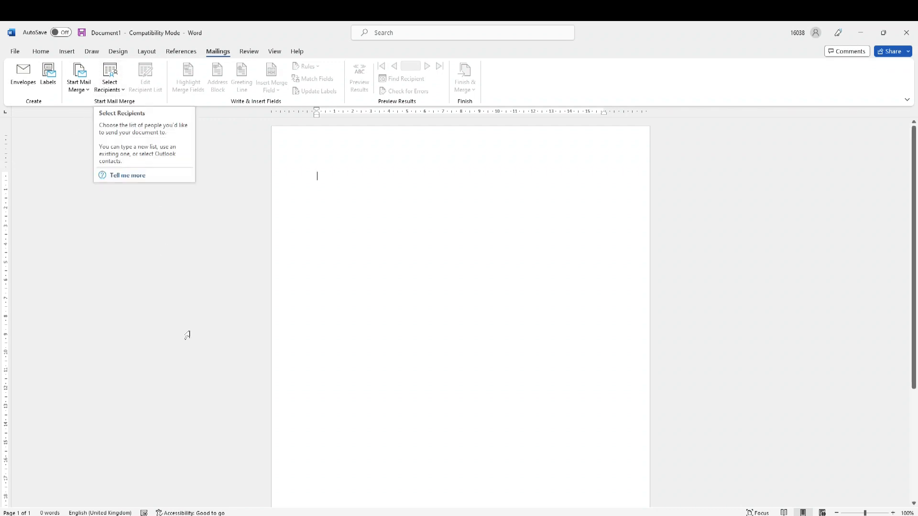
In Label Options, choose vendor Avery A4/A5 and product L7160 Address Label, then confirm.
{"action": "left_click", "coordinate": [48, 77]}
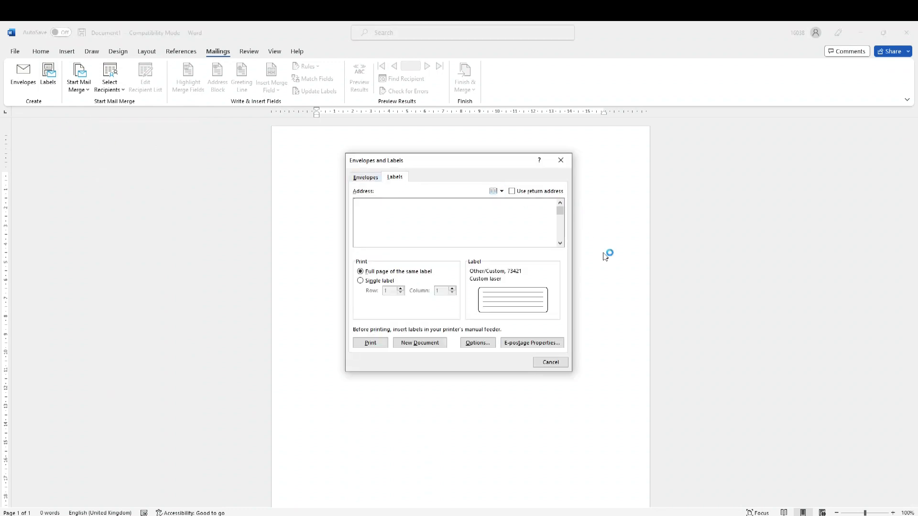
{"action": "left_click", "coordinate": [478, 343]}
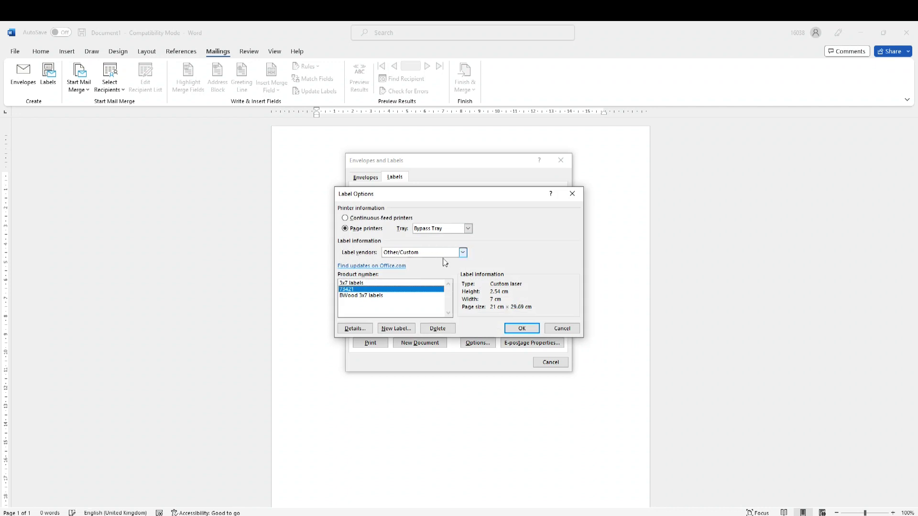
{"action": "left_click", "coordinate": [463, 252]}
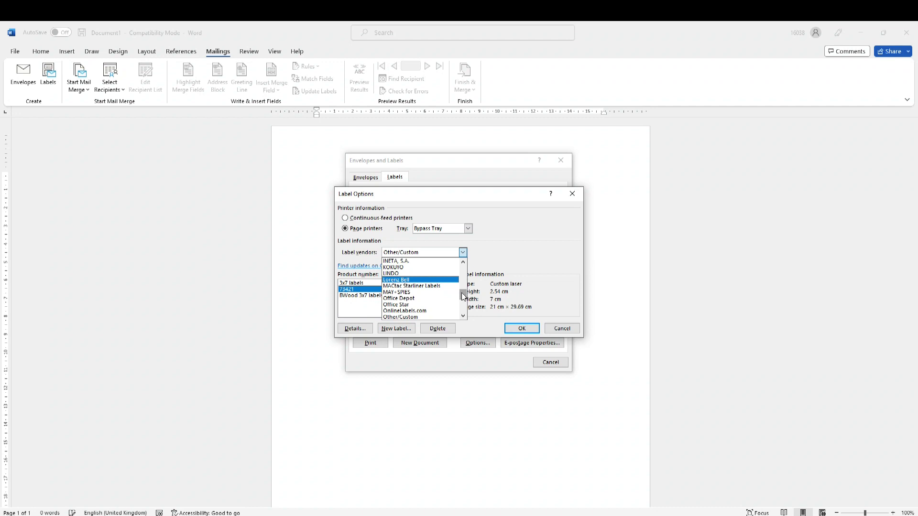
{"action": "left_click_drag", "start_coordinate": [463, 296], "coordinate": [463, 271]}
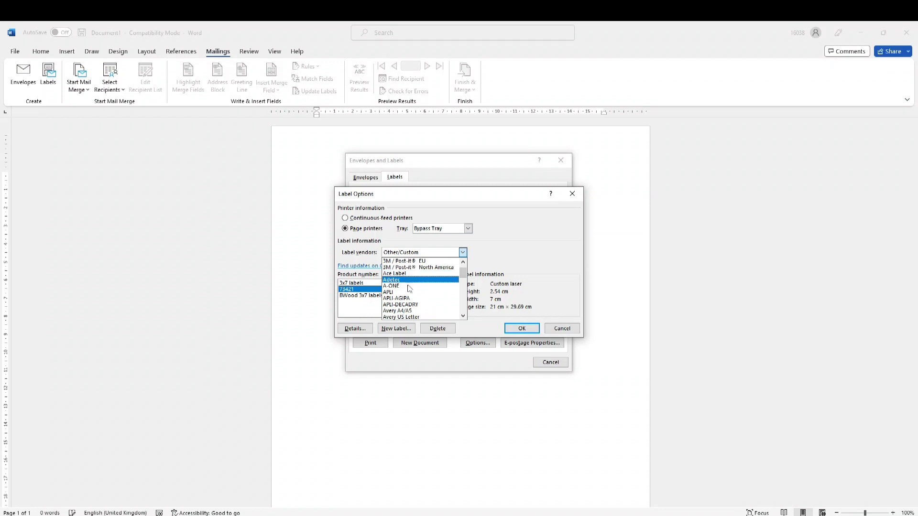
{"action": "left_click", "coordinate": [404, 310]}
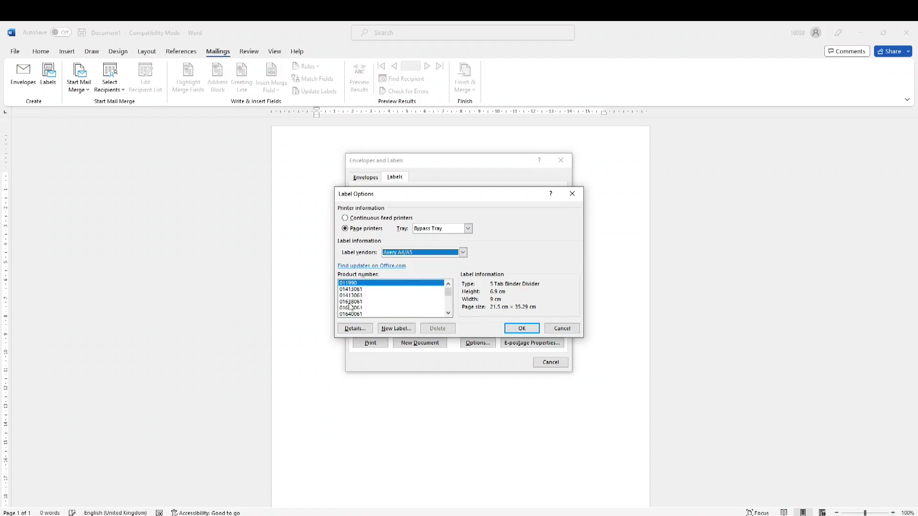
{"action": "left_click_drag", "start_coordinate": [448, 292], "coordinate": [449, 305]}
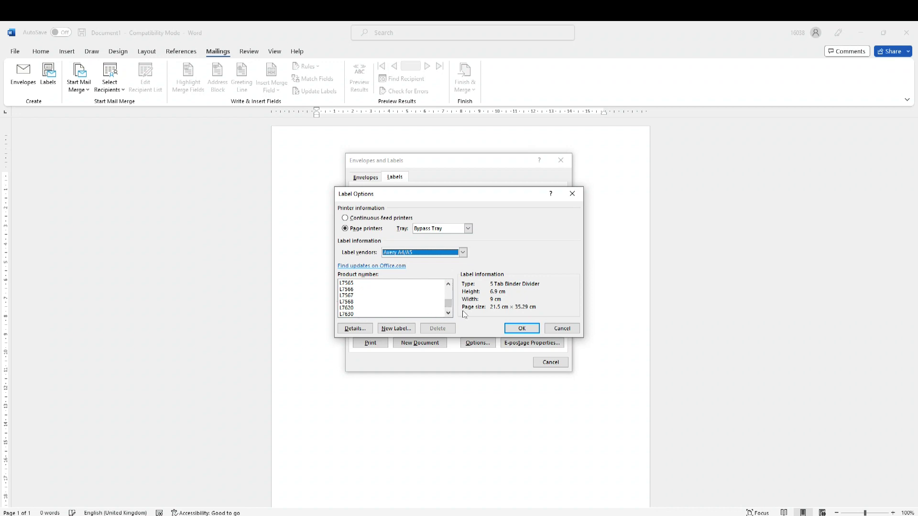
{"action": "left_click_drag", "start_coordinate": [452, 305], "coordinate": [449, 304]}
{"action": "left_click_drag", "start_coordinate": [448, 314], "coordinate": [447, 315]}
{"action": "left_click", "coordinate": [422, 302]}
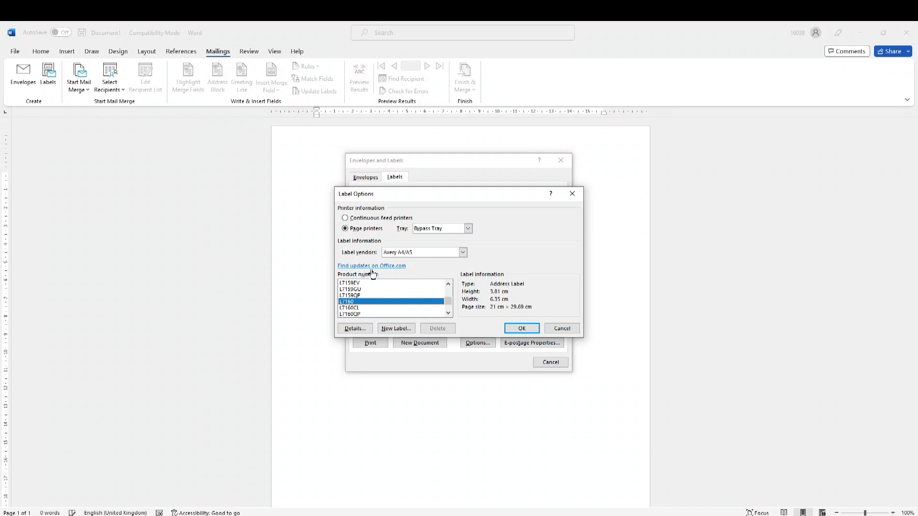
{"action": "left_click", "coordinate": [525, 328]}
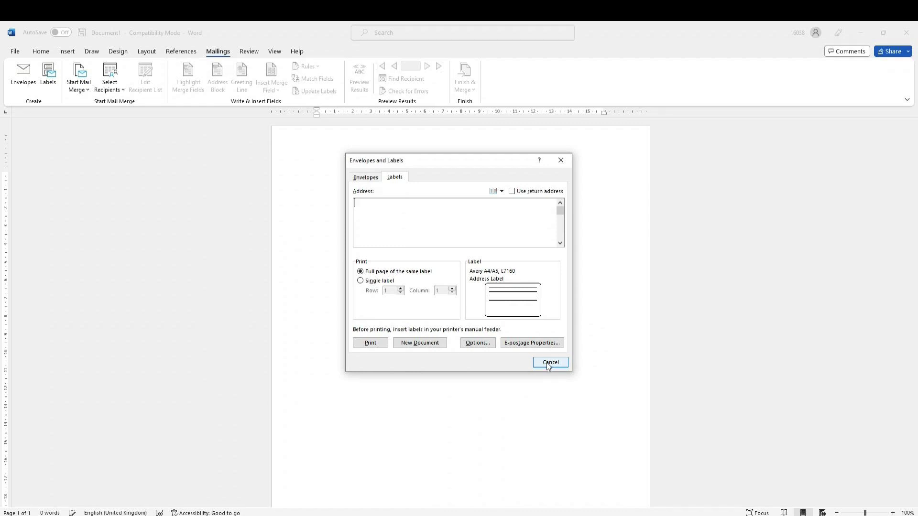
Reopen Label Options to review the 3.81 cm × 6.35 cm L7160 label.
{"action": "left_click", "coordinate": [524, 314]}
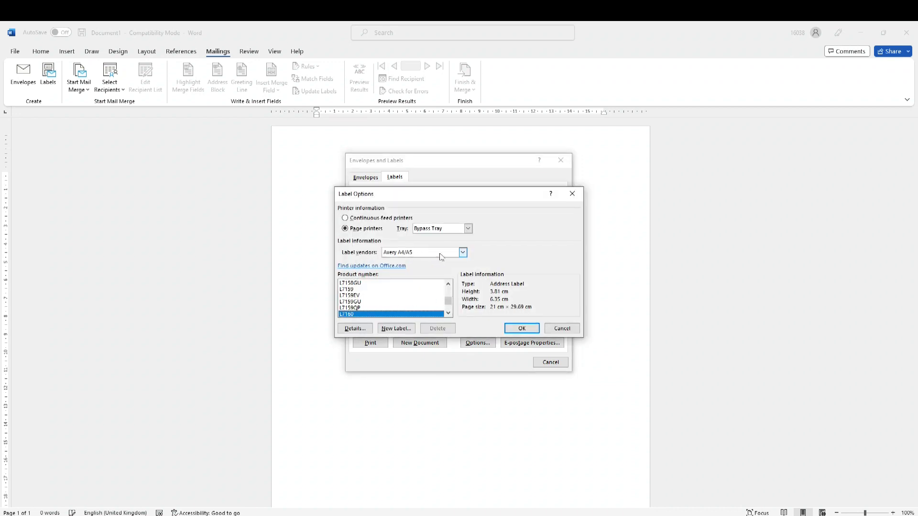
Switch to another label vendor and view the details of product 011990, the 5 Tab Binder Divider.
{"action": "left_click", "coordinate": [463, 252]}
{"action": "scroll", "coordinate": [464, 273], "scroll_direction": "up", "scroll_amount": 2}
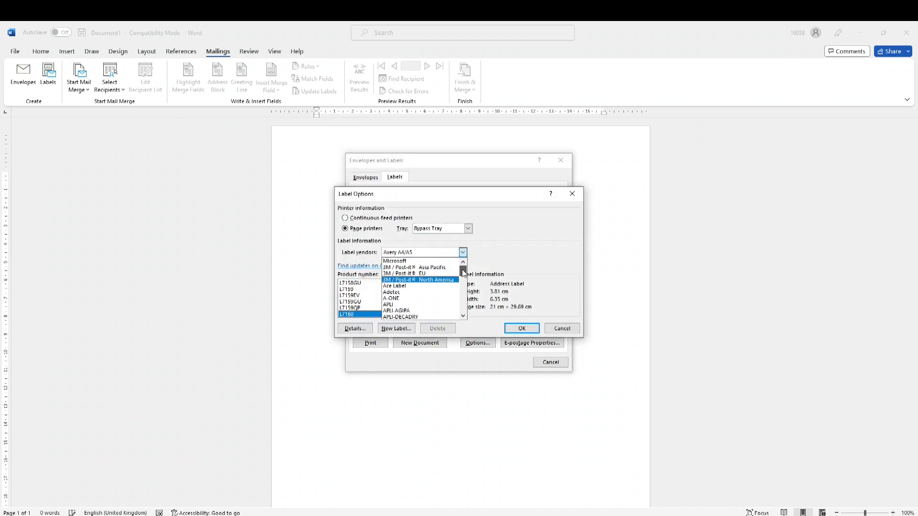
{"action": "left_click_drag", "start_coordinate": [463, 276], "coordinate": [466, 312]}
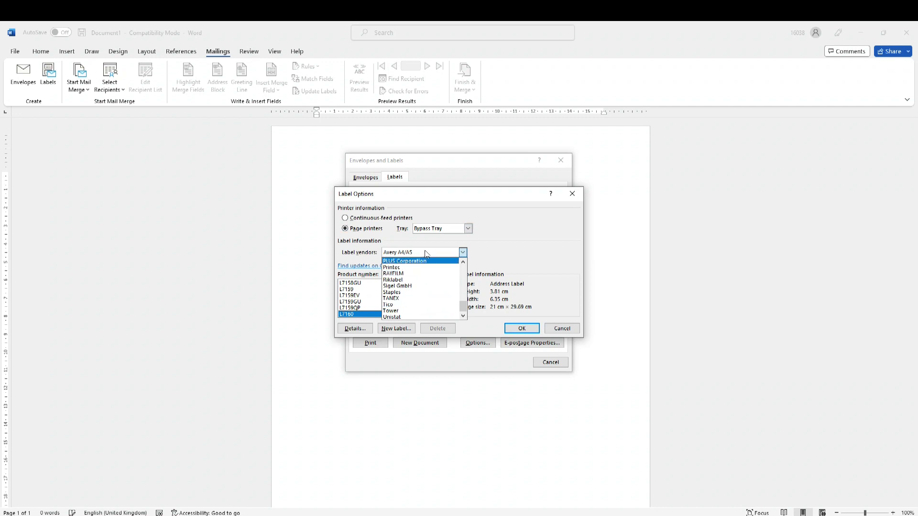
{"action": "key", "text": "Return"}
{"action": "key", "text": "alt+d"}
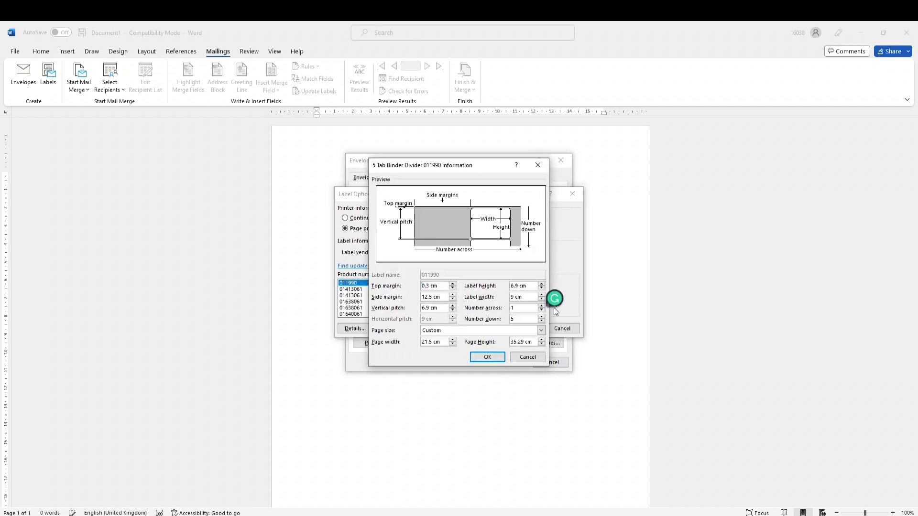
{"action": "left_click", "coordinate": [526, 354]}
Start a new custom label definition, then discard it without saving.
{"action": "left_click", "coordinate": [404, 329]}
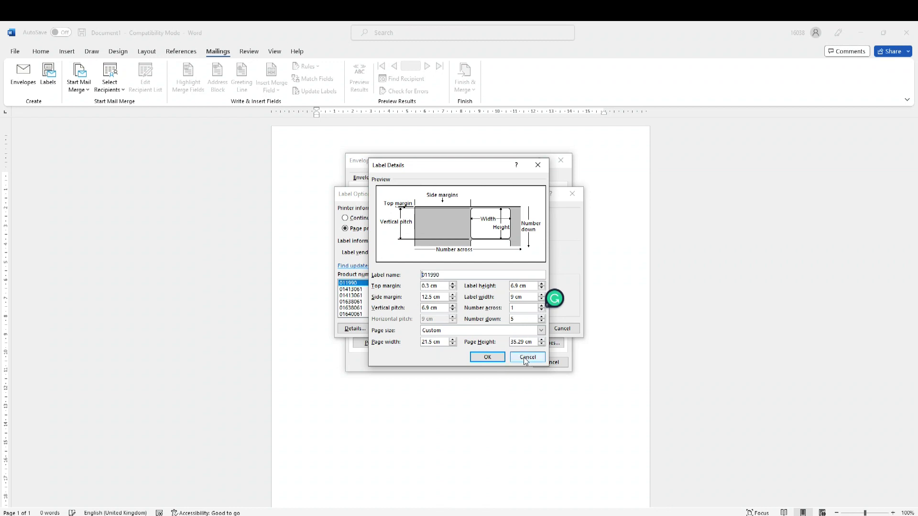
{"action": "left_click_drag", "start_coordinate": [554, 299], "coordinate": [901, 480]}
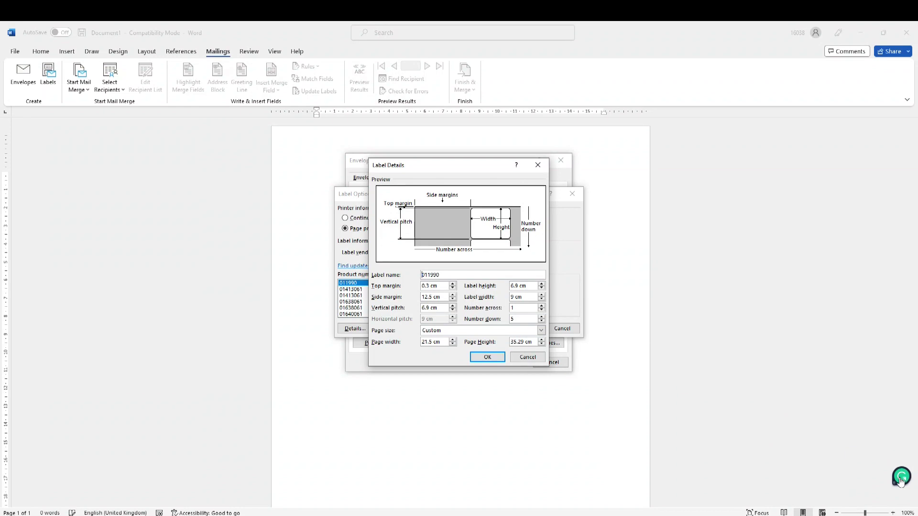
{"action": "left_click", "coordinate": [526, 357]}
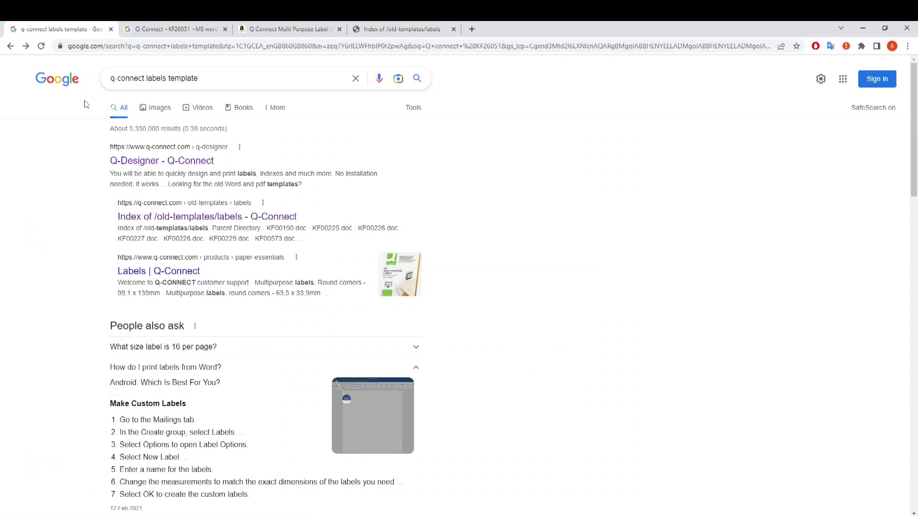
Check the Q Connect Multi Purpose Label product page from the KF26051 search results.
{"action": "left_click", "coordinate": [179, 28]}
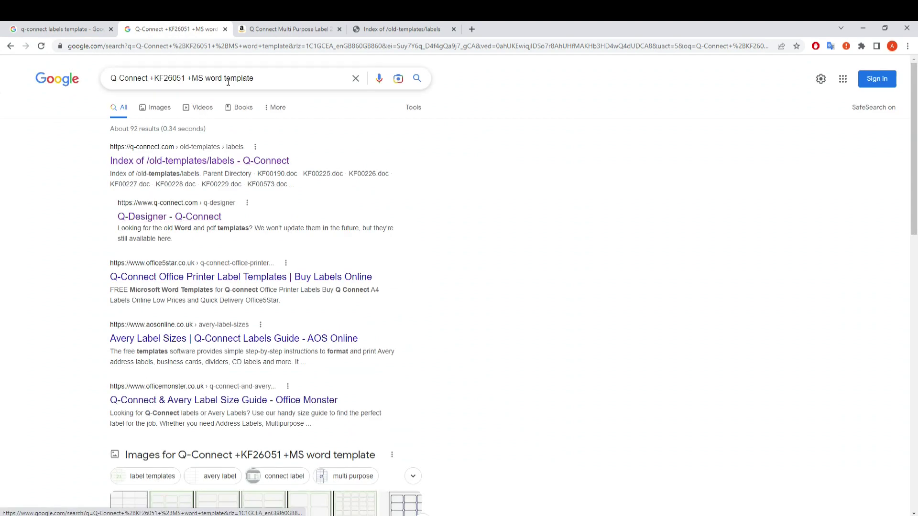
{"action": "left_click", "coordinate": [259, 30]}
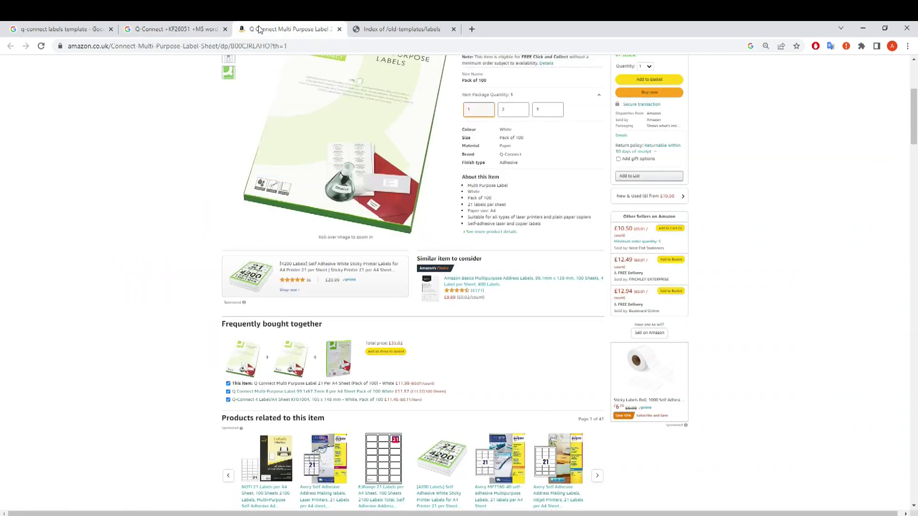
{"action": "scroll", "coordinate": [497, 196], "scroll_direction": "up", "scroll_amount": 3}
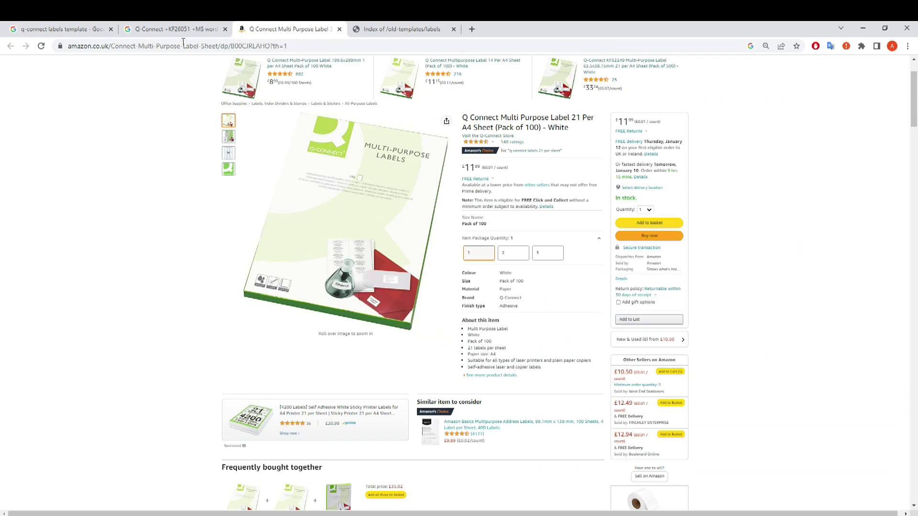
{"action": "left_click", "coordinate": [198, 28]}
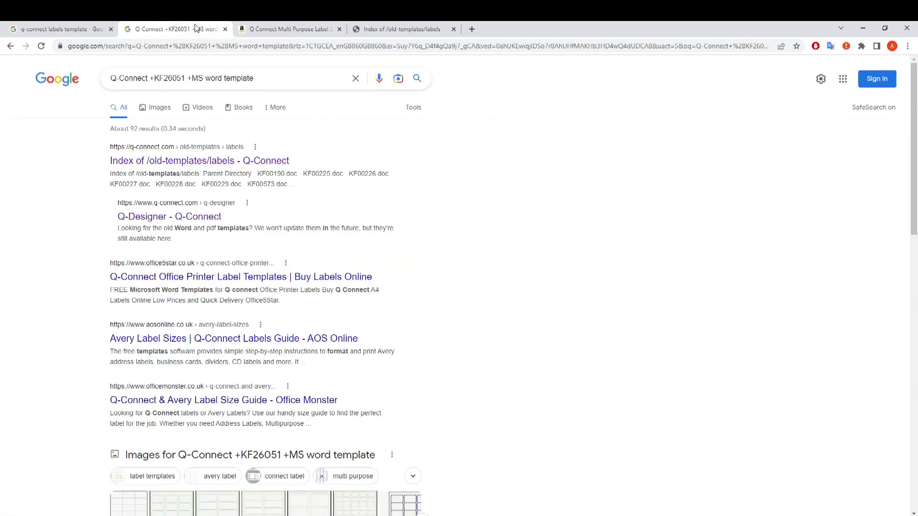
Open the Q-Designer search result in a new tab.
{"action": "right_click", "coordinate": [192, 218]}
{"action": "left_click", "coordinate": [200, 223]}
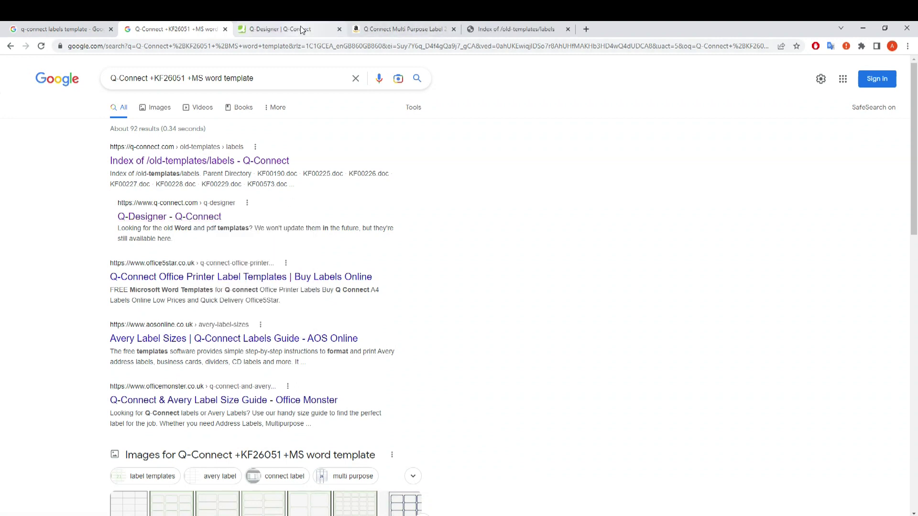
{"action": "left_click", "coordinate": [301, 30]}
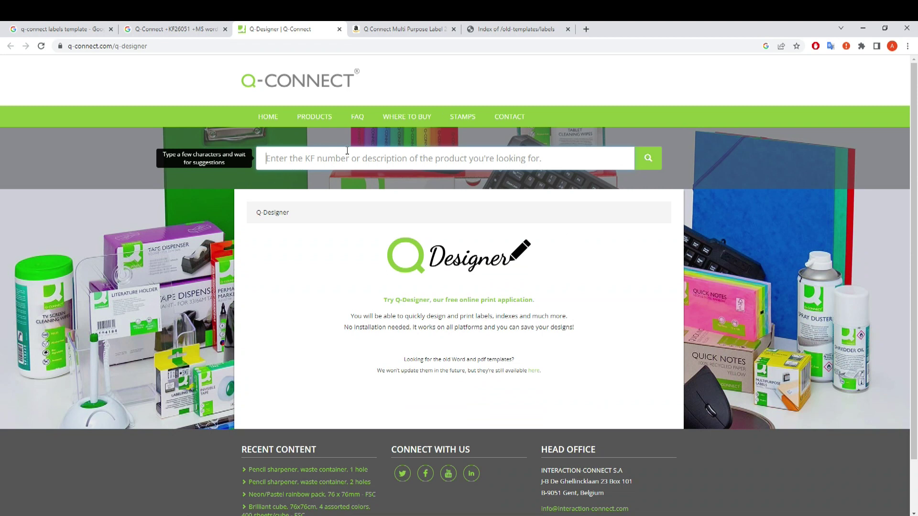
{"action": "scroll", "coordinate": [375, 339], "scroll_direction": "down", "scroll_amount": 2}
{"action": "scroll", "coordinate": [376, 337], "scroll_direction": "up", "scroll_amount": 2}
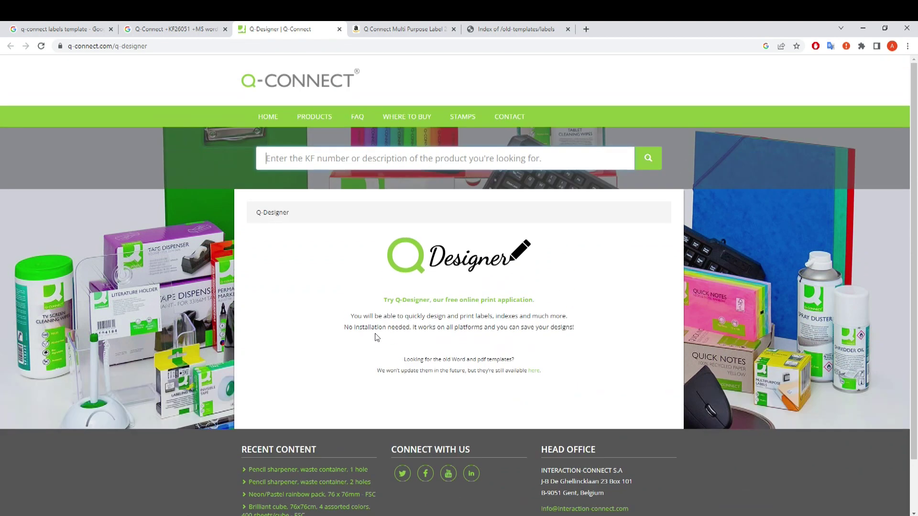
Browse Paper Essentials > Labels in Q-Designer, search for KF26051, and open the result.
{"action": "left_click", "coordinate": [304, 120]}
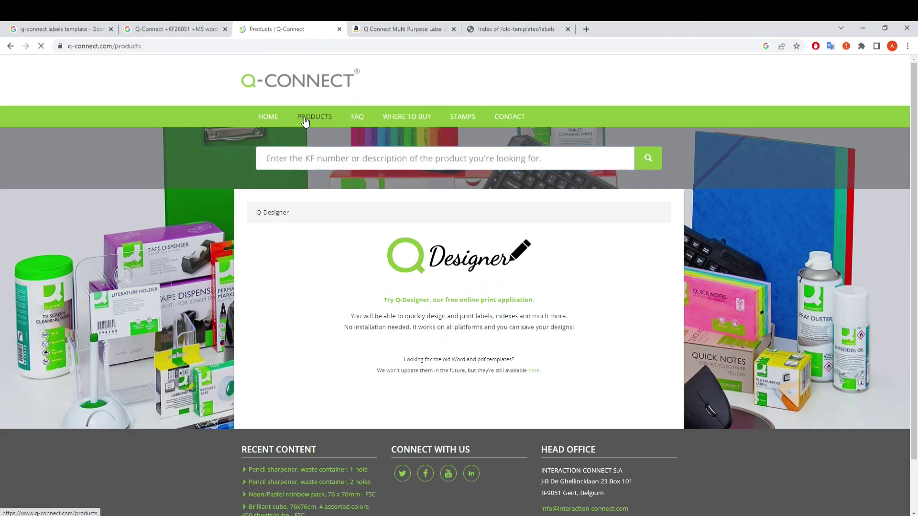
{"action": "scroll", "coordinate": [316, 388], "scroll_direction": "down", "scroll_amount": 4}
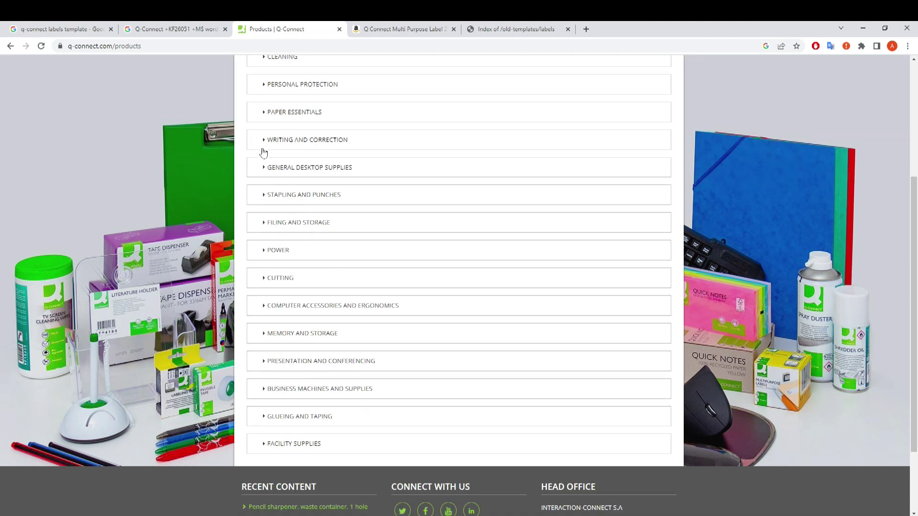
{"action": "left_click", "coordinate": [266, 117]}
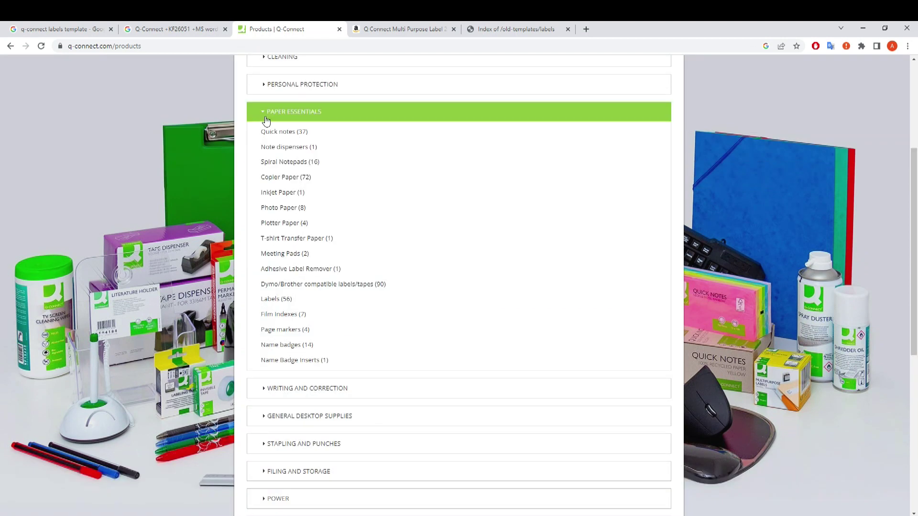
{"action": "left_click", "coordinate": [270, 301]}
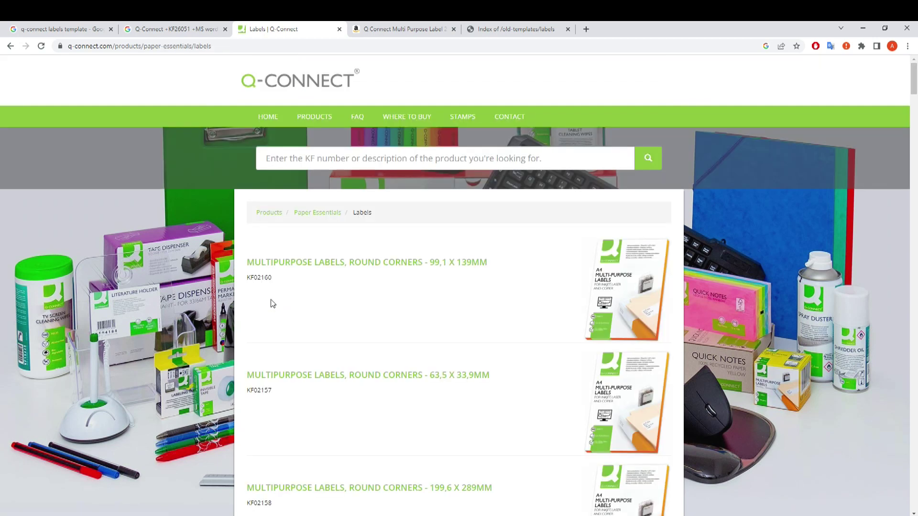
{"action": "scroll", "coordinate": [437, 330], "scroll_direction": "down", "scroll_amount": 1}
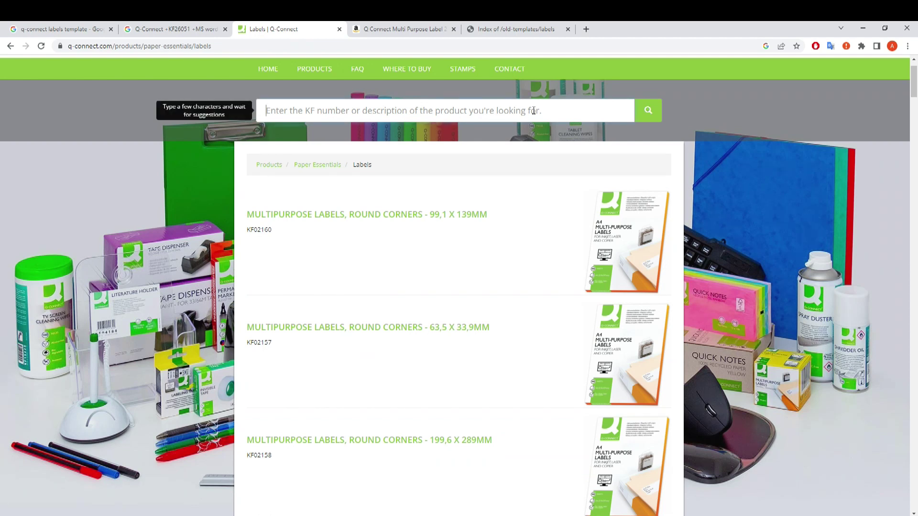
{"action": "type", "text": "KF26"}
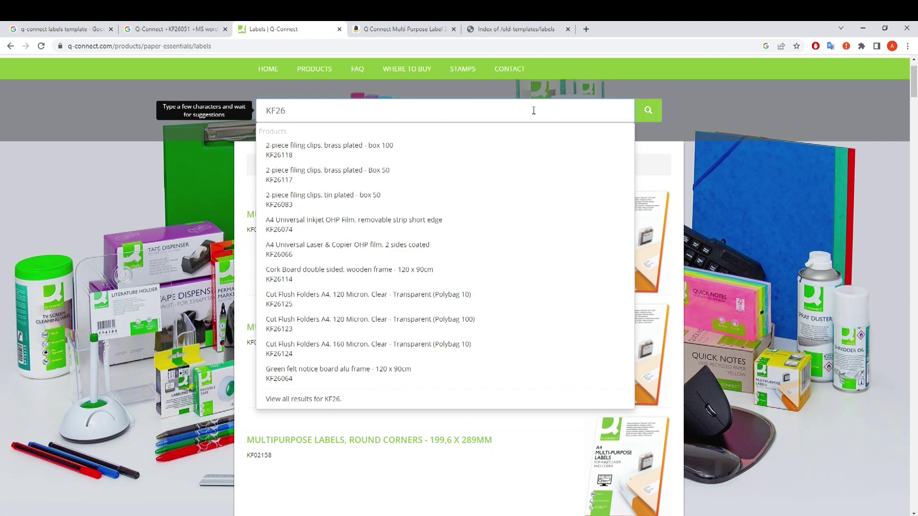
{"action": "type", "text": "051"}
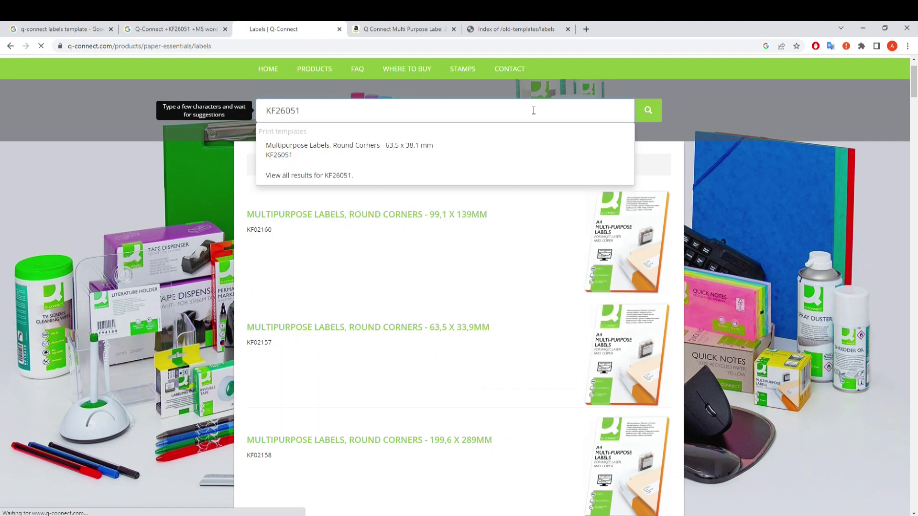
{"action": "key", "text": "Return"}
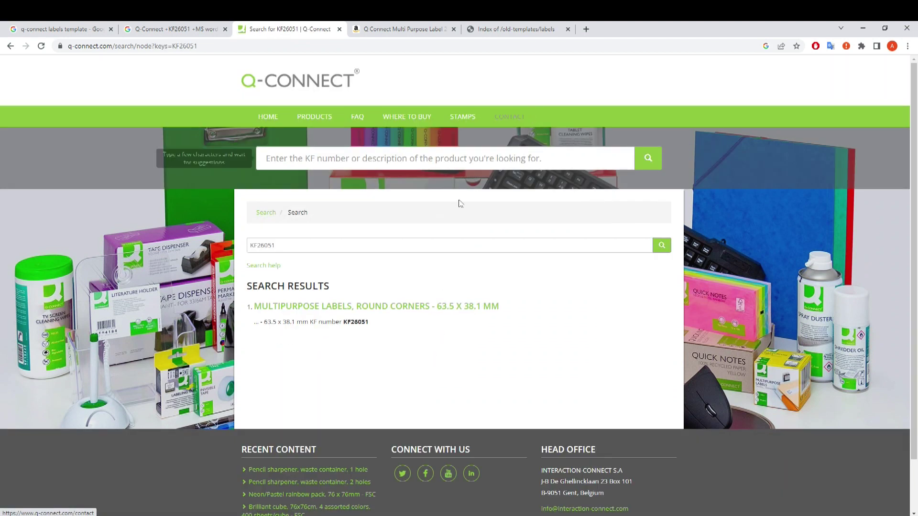
{"action": "left_click", "coordinate": [327, 310]}
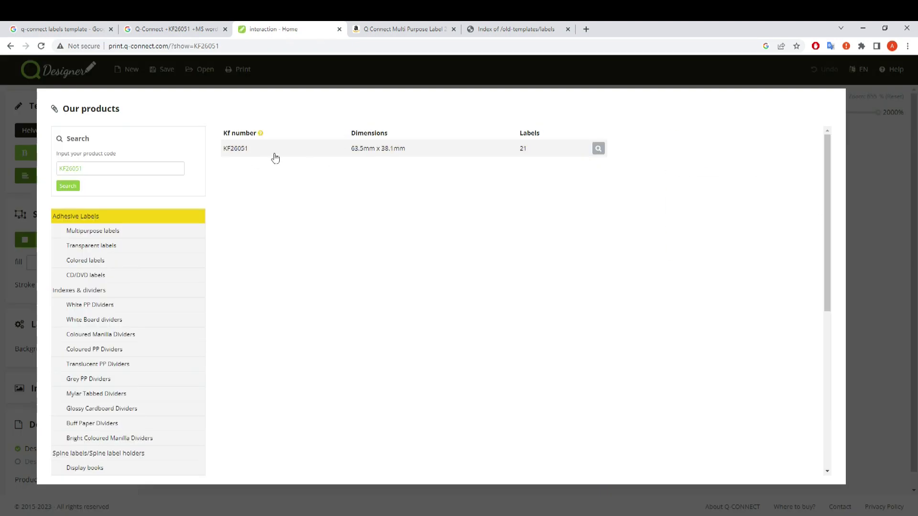
Select the KF26051 sheet and start a design, confirming to leave the page.
{"action": "left_click", "coordinate": [275, 153]}
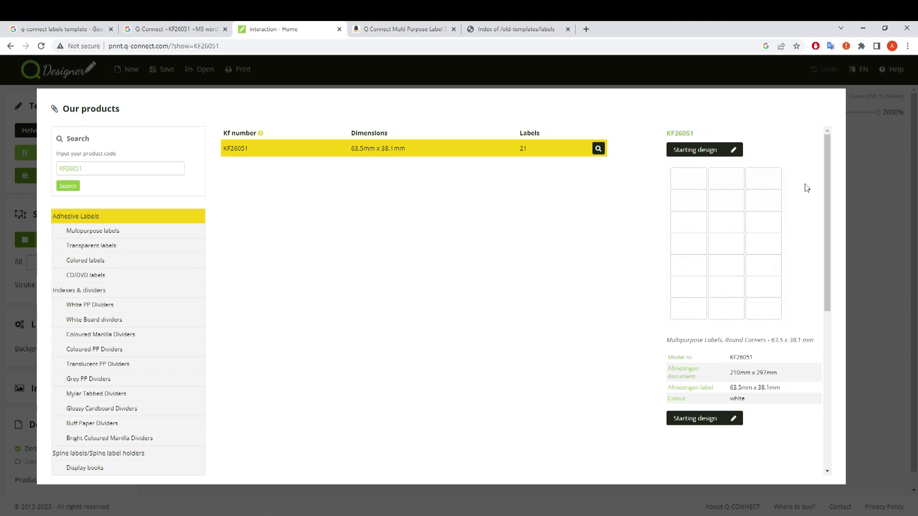
{"action": "left_click", "coordinate": [735, 154]}
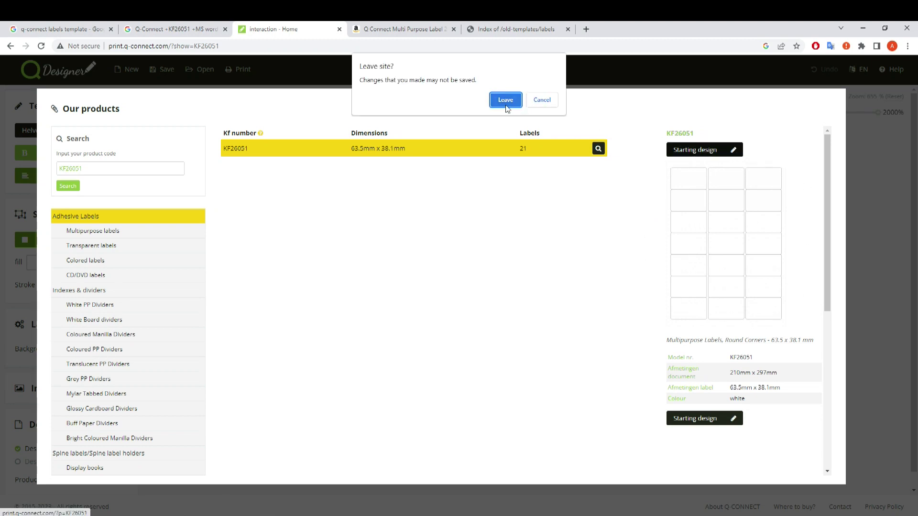
{"action": "left_click", "coordinate": [506, 101]}
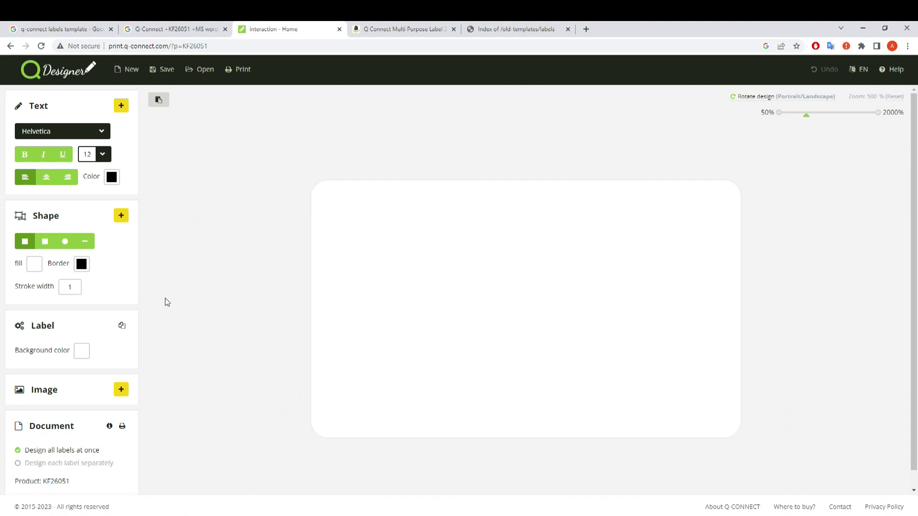
{"action": "left_click", "coordinate": [186, 30]}
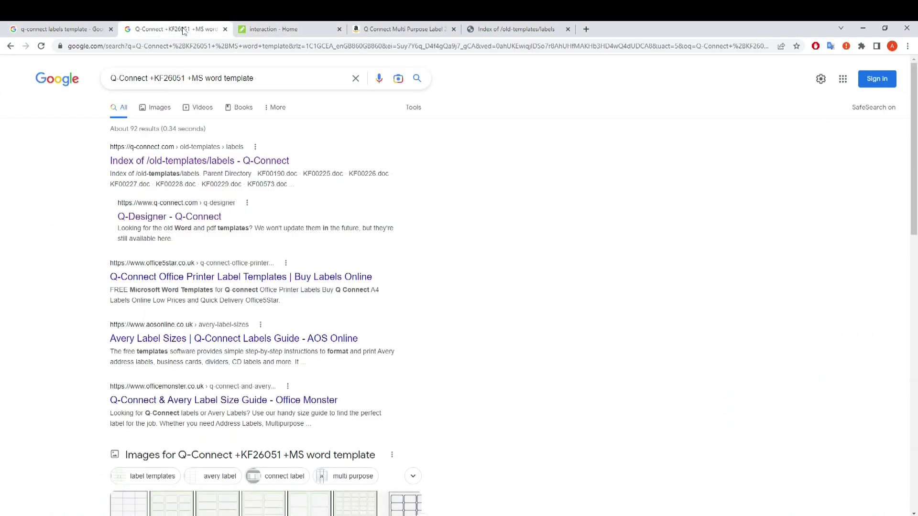
Reach the Q-Connect old label templates listing from the search results.
{"action": "left_click", "coordinate": [496, 31]}
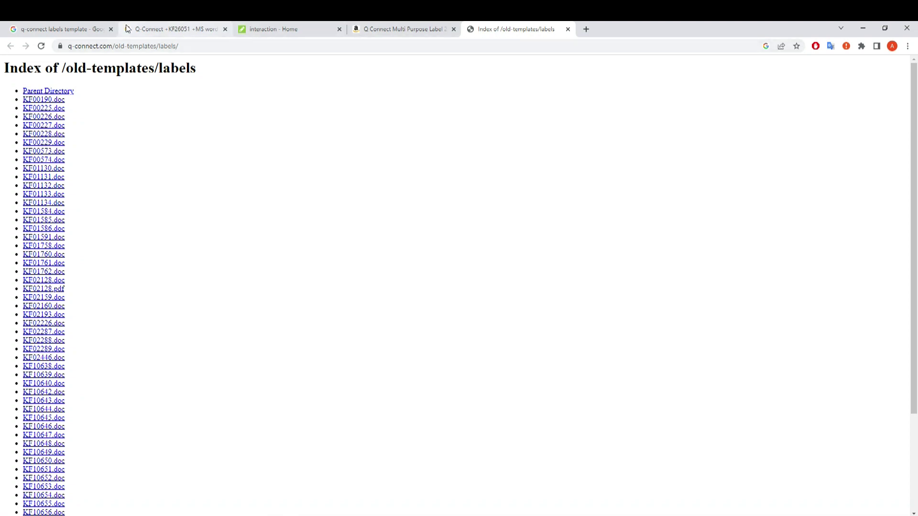
{"action": "left_click", "coordinate": [191, 33]}
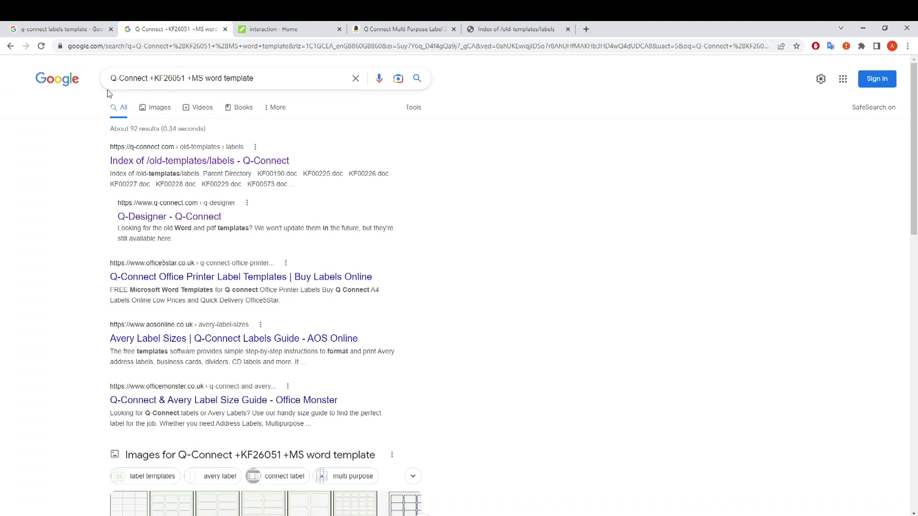
{"action": "left_click", "coordinate": [421, 82]}
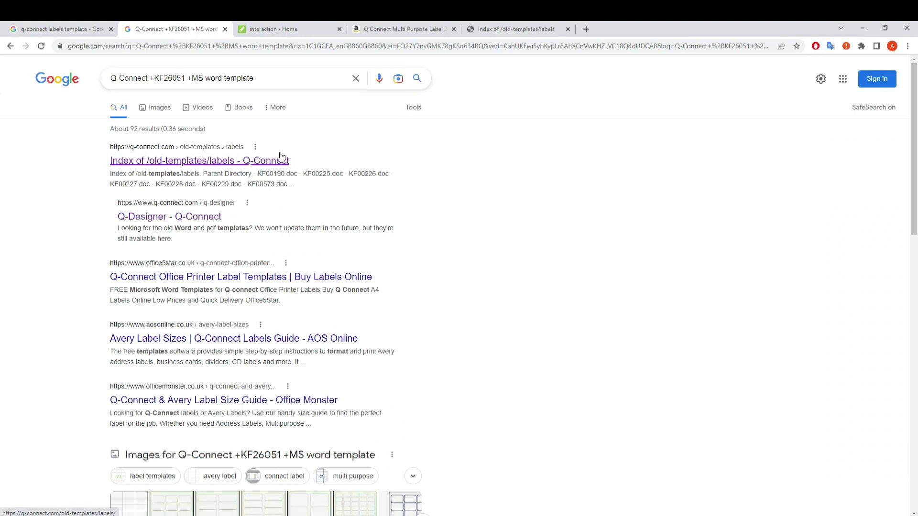
{"action": "left_click", "coordinate": [247, 162]}
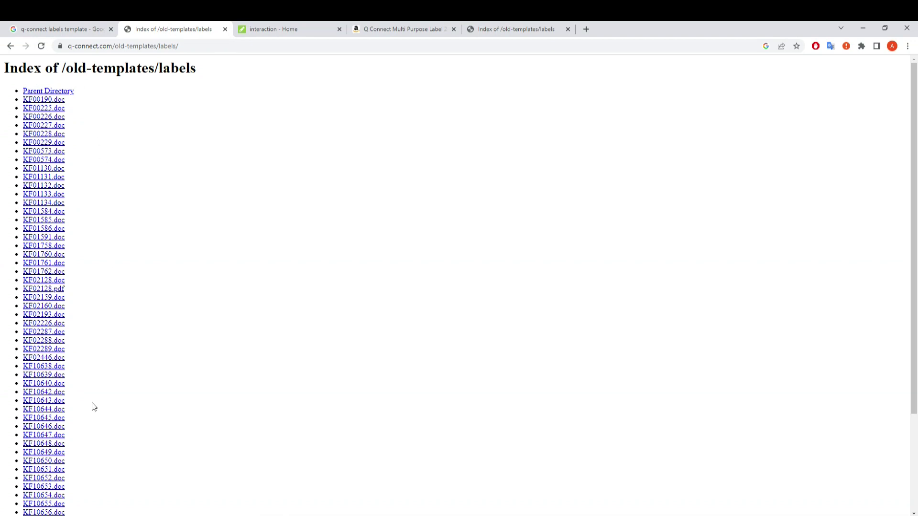
Download the KF10651.doc template and open it in Word.
{"action": "scroll", "coordinate": [71, 403], "scroll_direction": "down", "scroll_amount": 3}
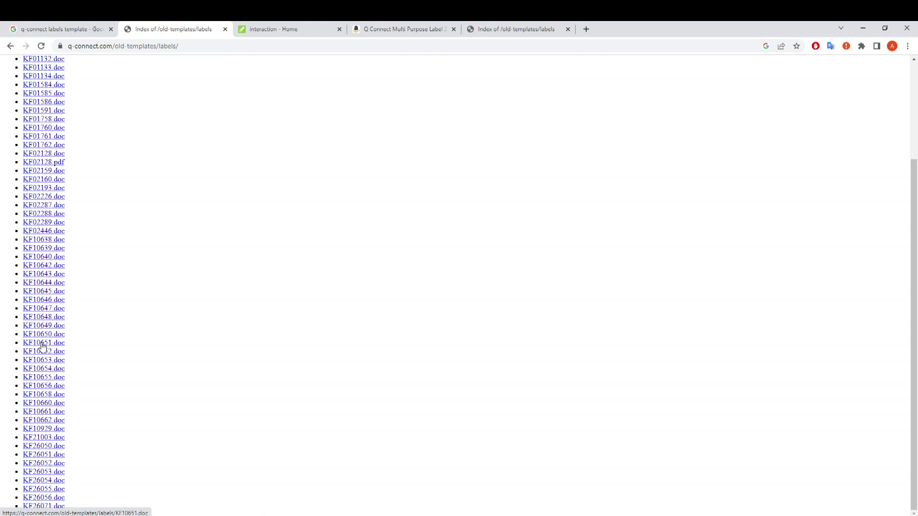
{"action": "left_click", "coordinate": [43, 343]}
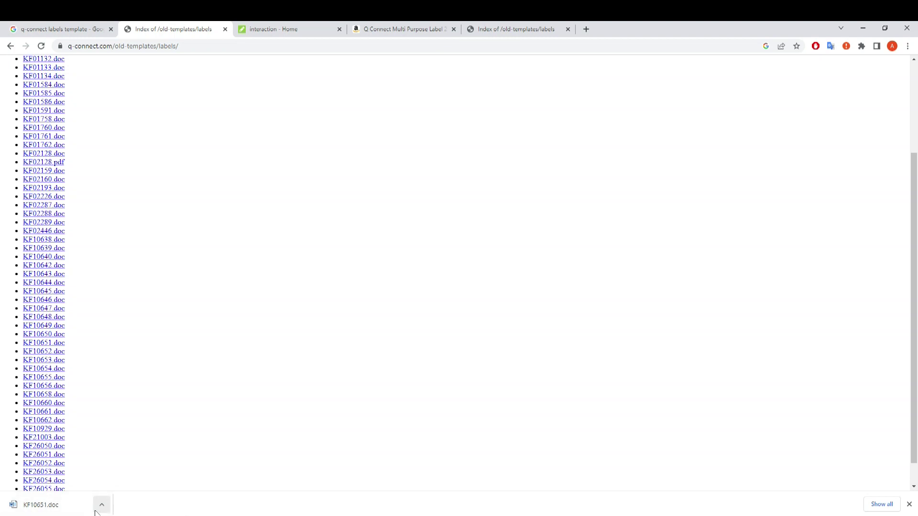
{"action": "left_click", "coordinate": [61, 506]}
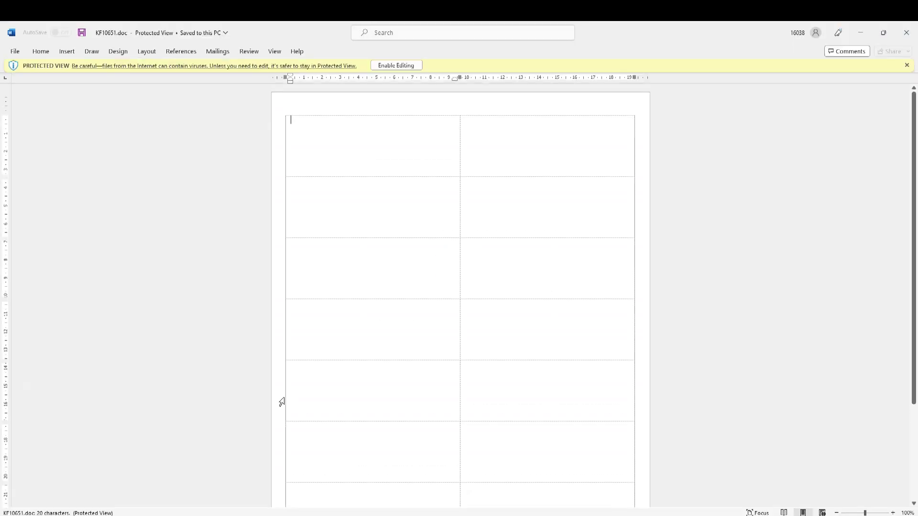
Download the three-column KF26051.doc template from the Q-Connect listing and open it in Word.
{"action": "left_click", "coordinate": [398, 65]}
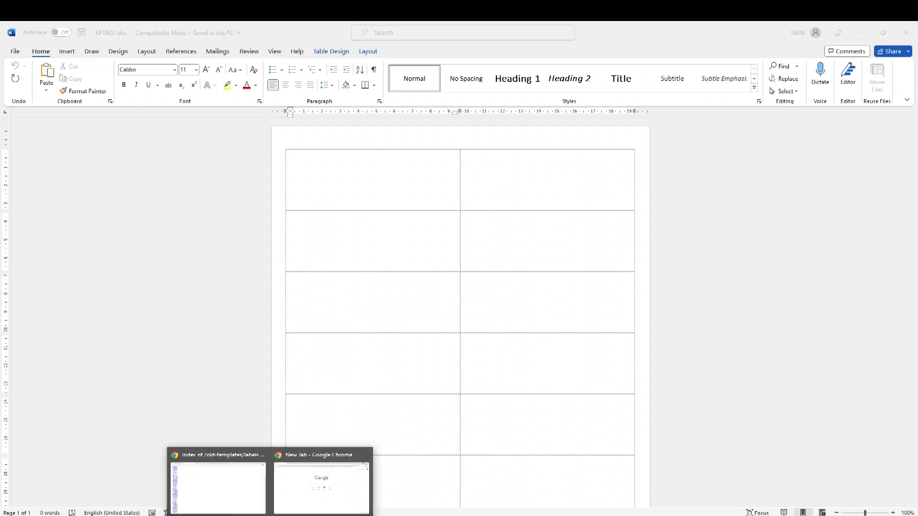
{"action": "left_click", "coordinate": [247, 490]}
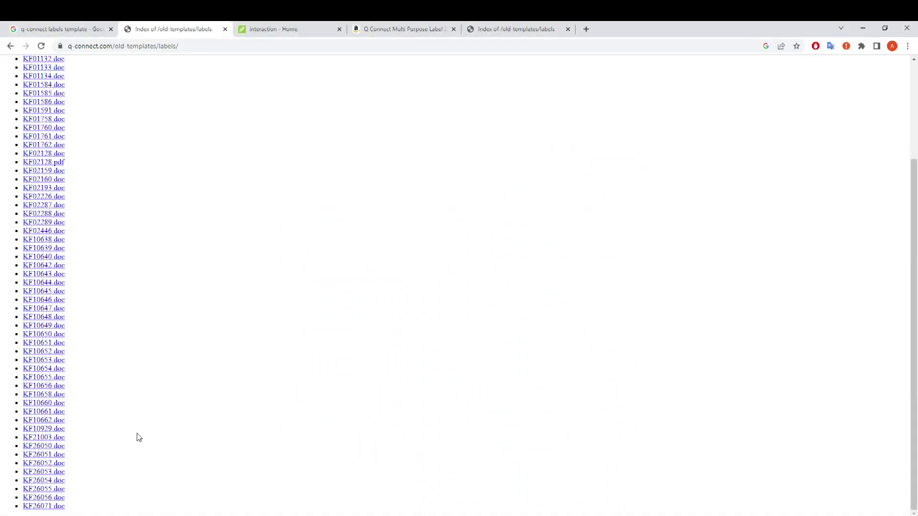
{"action": "left_click", "coordinate": [44, 457]}
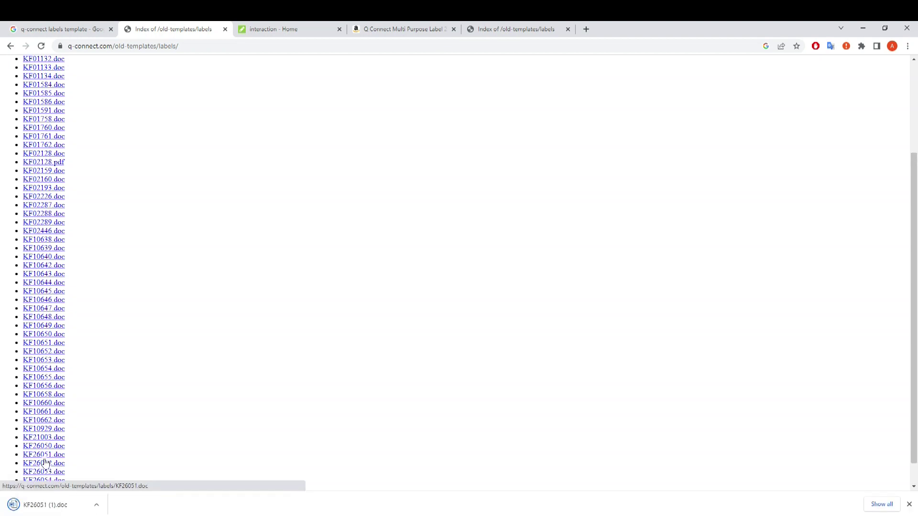
{"action": "left_click", "coordinate": [41, 510]}
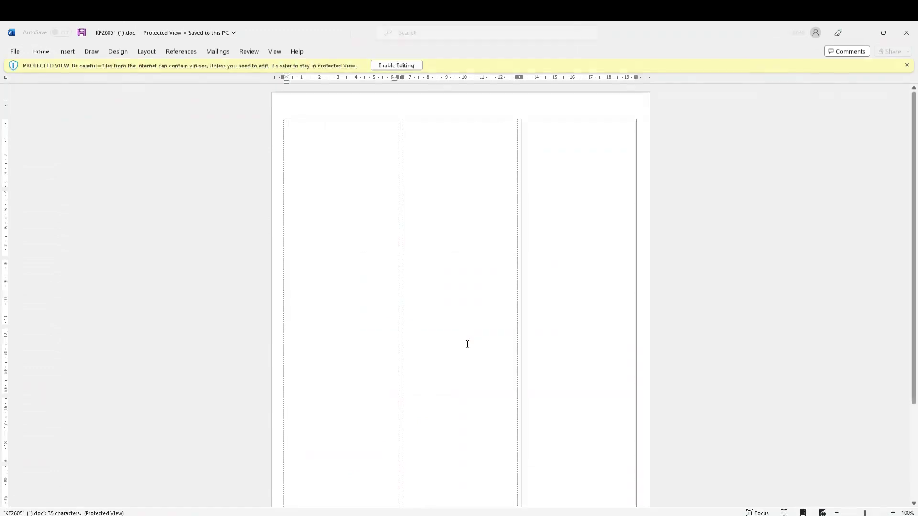
Enable editing on KF26051 (1).doc and close the unwanted KF10651.doc.
{"action": "left_click", "coordinate": [395, 65]}
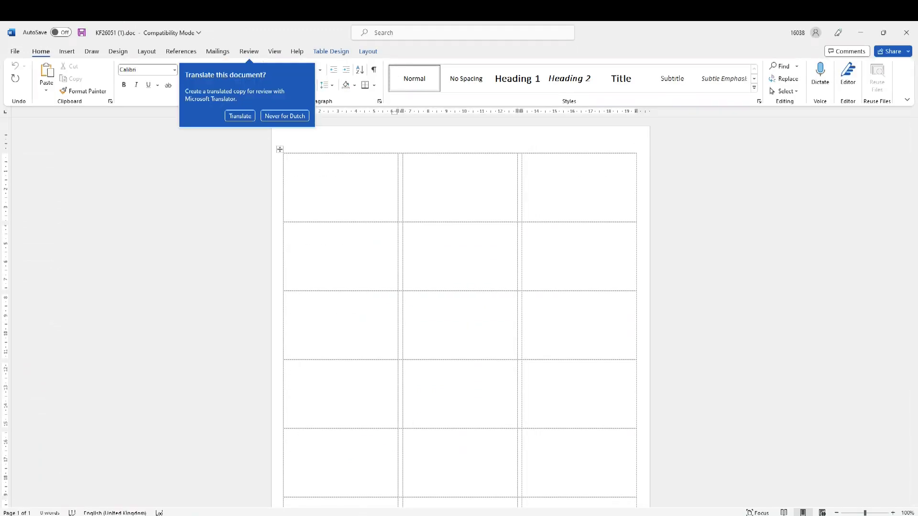
{"action": "mouse_move", "coordinate": [317, 515]}
{"action": "left_click", "coordinate": [266, 486]}
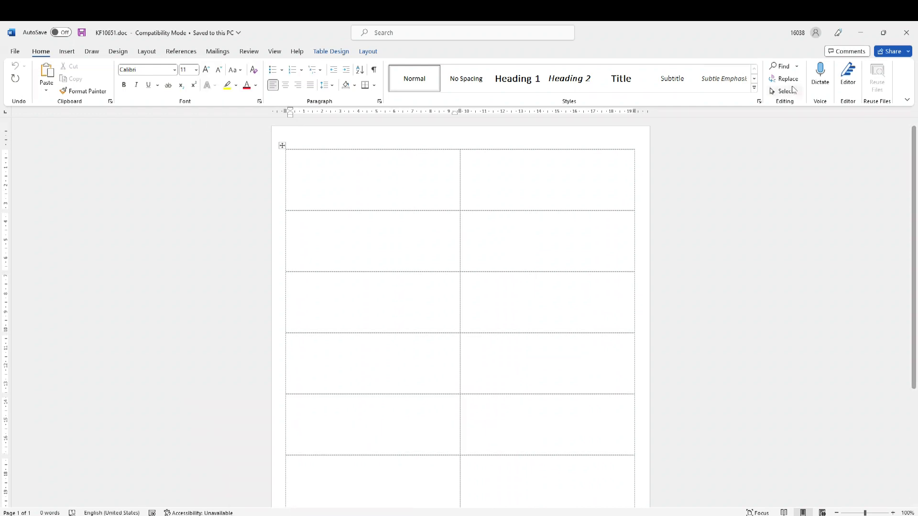
{"action": "left_click", "coordinate": [911, 38]}
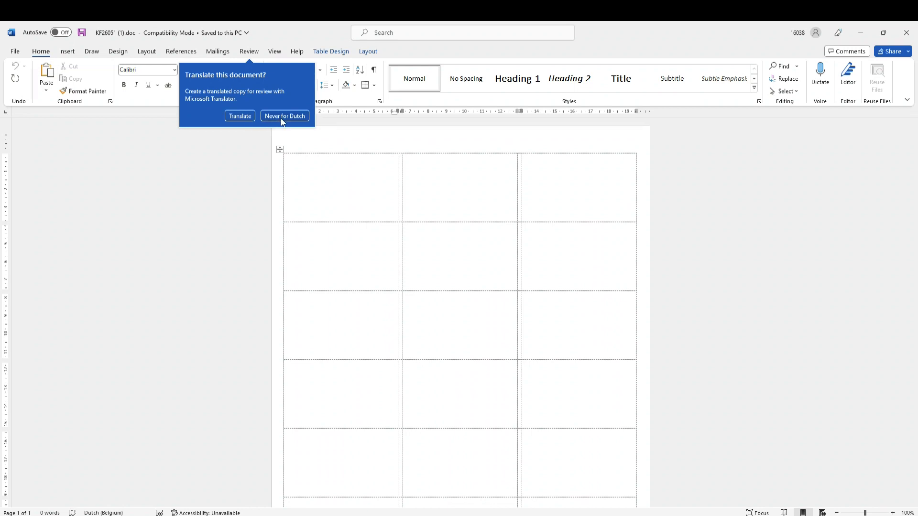
Stop translation offers for Dutch and place the caret in the first label.
{"action": "left_click", "coordinate": [280, 119]}
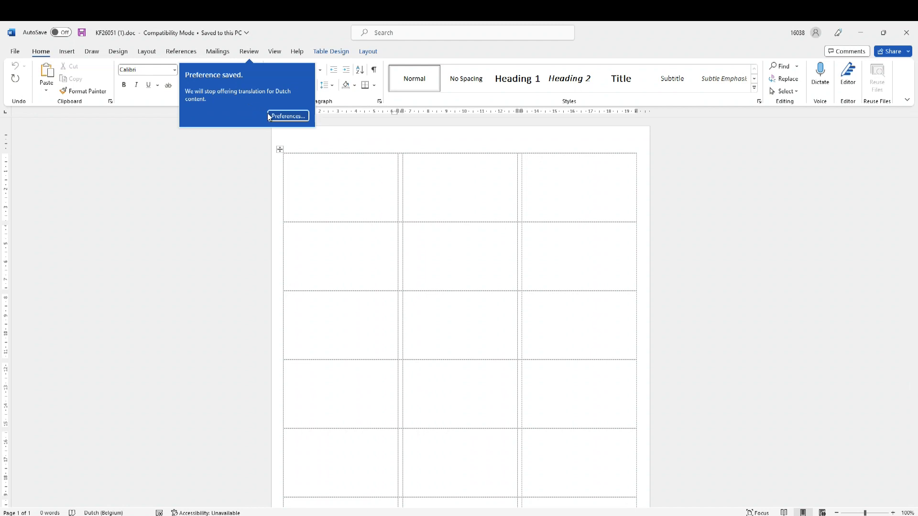
{"action": "left_click", "coordinate": [236, 164]}
{"action": "left_click", "coordinate": [487, 212]}
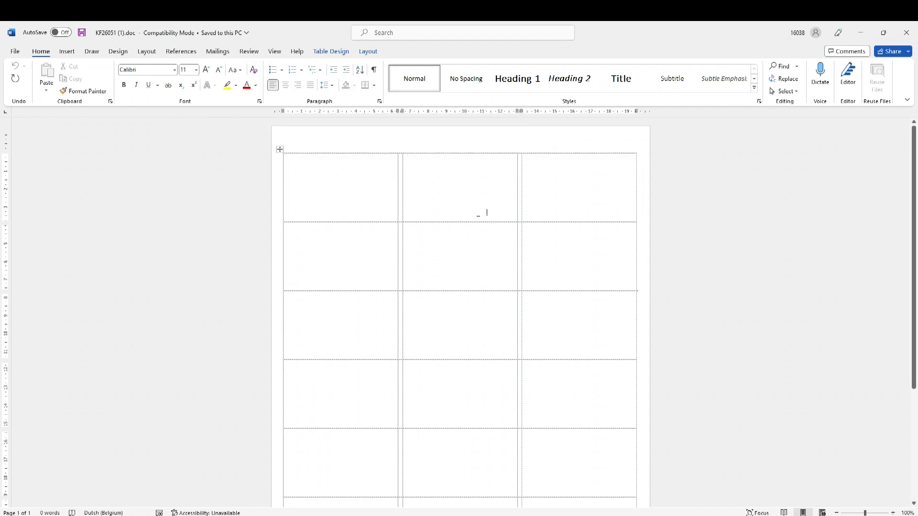
{"action": "left_click", "coordinate": [291, 162]}
{"action": "left_click", "coordinate": [215, 53]}
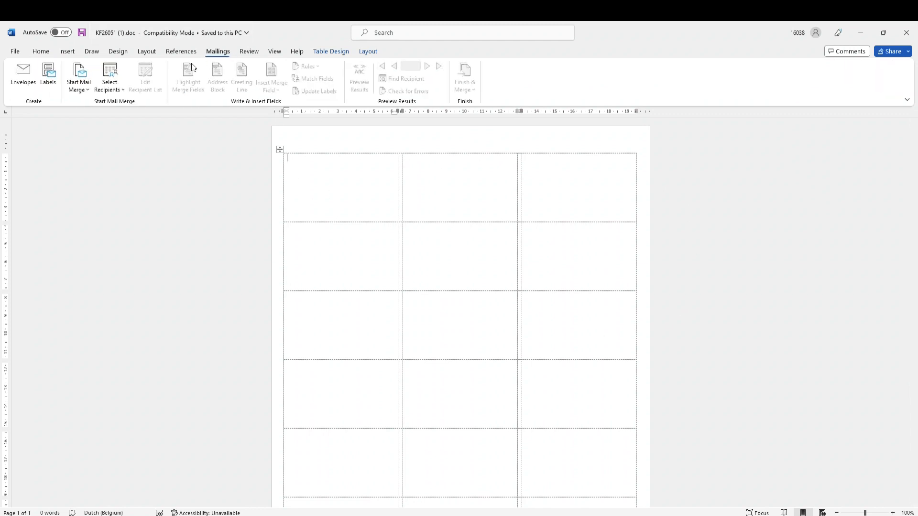
Use Sheet1$ of the Desktop workbook Making Google accounts.xlsx as the recipient list.
{"action": "left_click", "coordinate": [109, 92]}
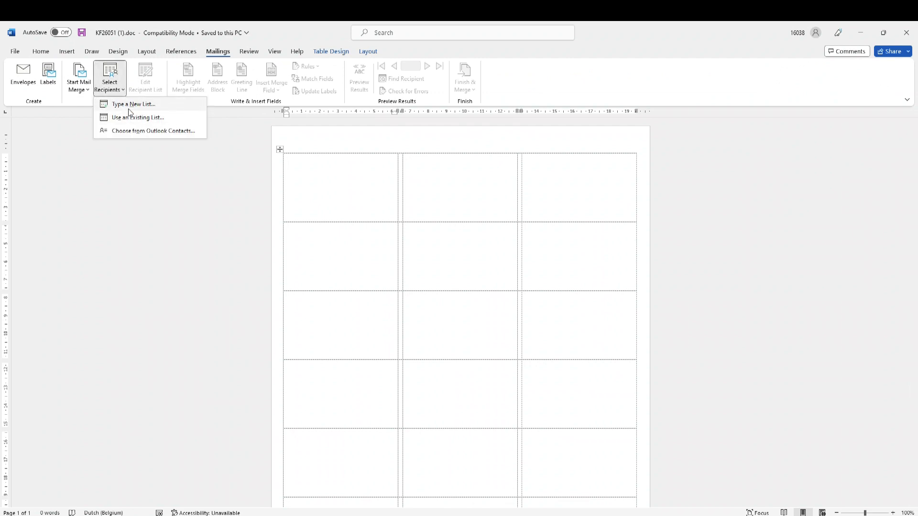
{"action": "left_click", "coordinate": [128, 118]}
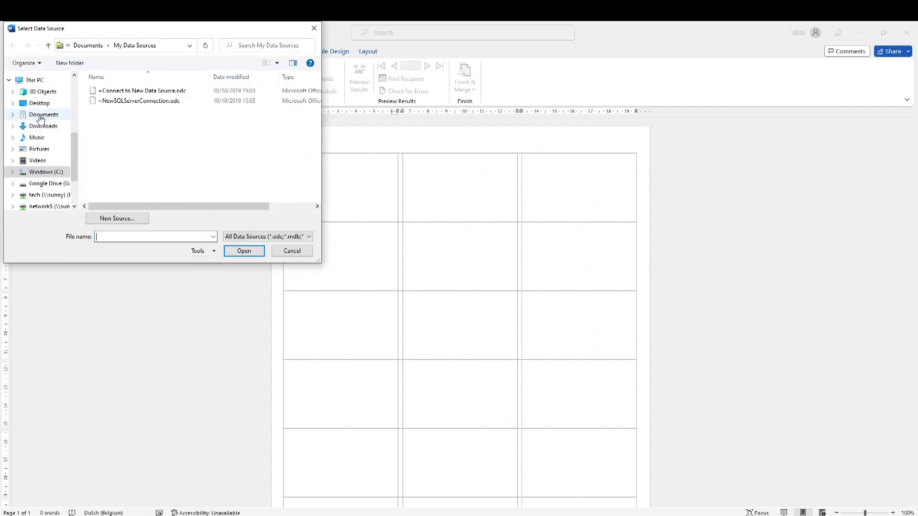
{"action": "left_click", "coordinate": [43, 108]}
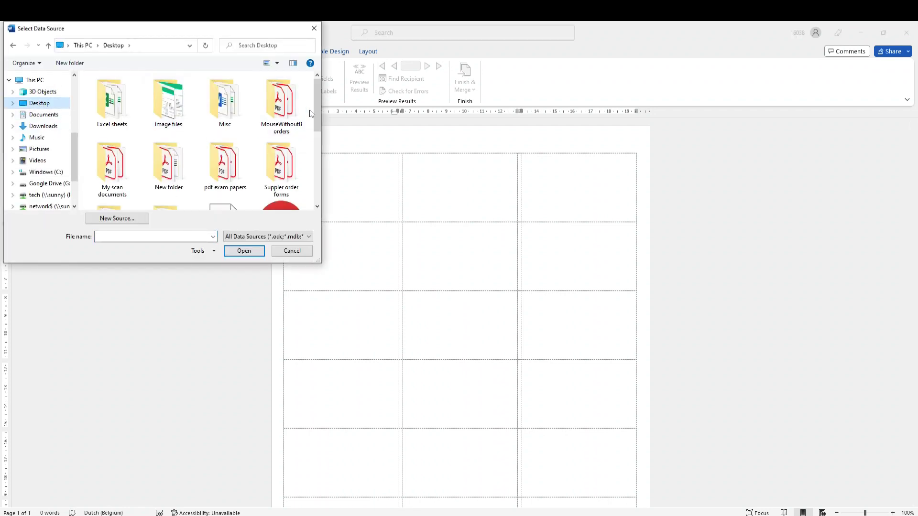
{"action": "scroll", "coordinate": [316, 129], "scroll_direction": "down", "scroll_amount": 1}
{"action": "left_click_drag", "start_coordinate": [317, 128], "coordinate": [319, 205]}
{"action": "left_click", "coordinate": [238, 133]}
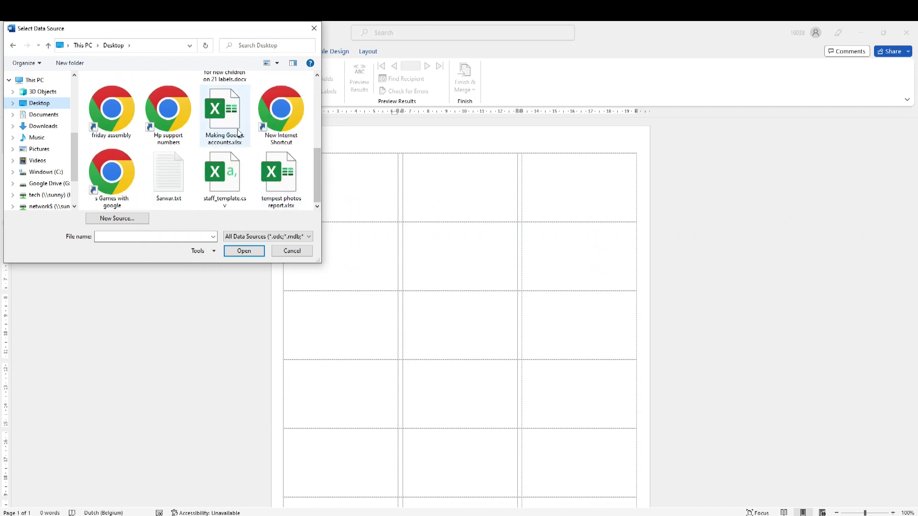
{"action": "left_click", "coordinate": [242, 251]}
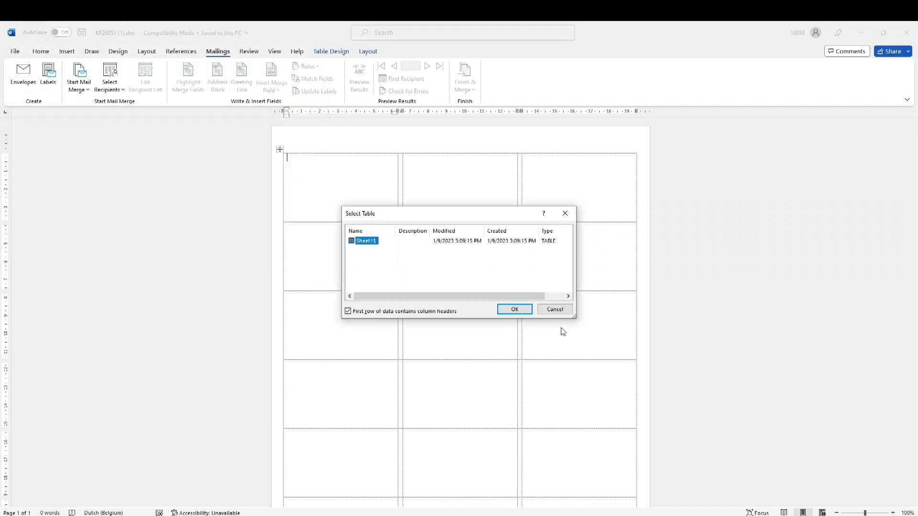
{"action": "left_click", "coordinate": [516, 310]}
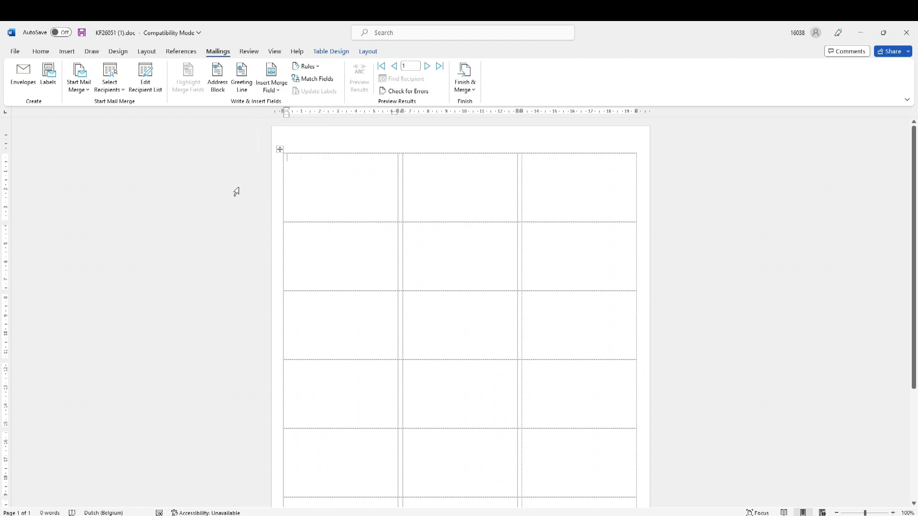
Type 'SomeWhere School' in the first label and select it.
{"action": "type", "text": "Some"}
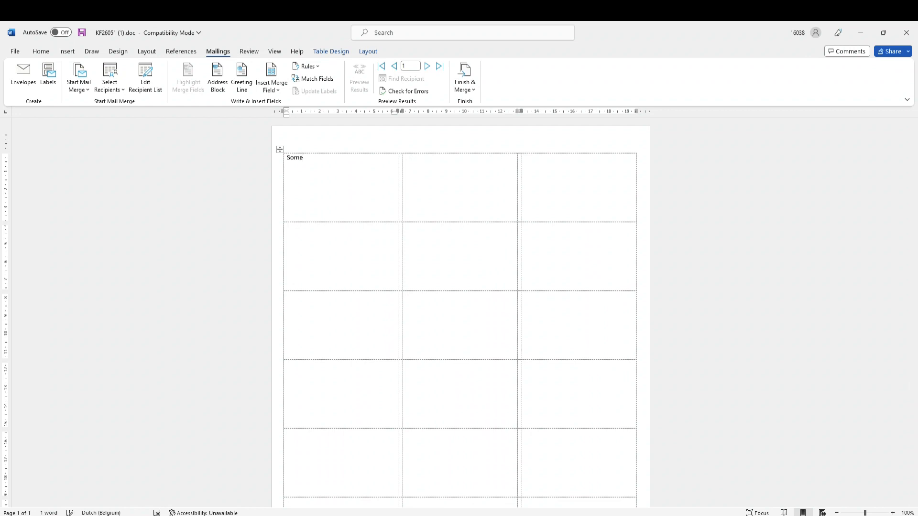
{"action": "type", "text": "Where"}
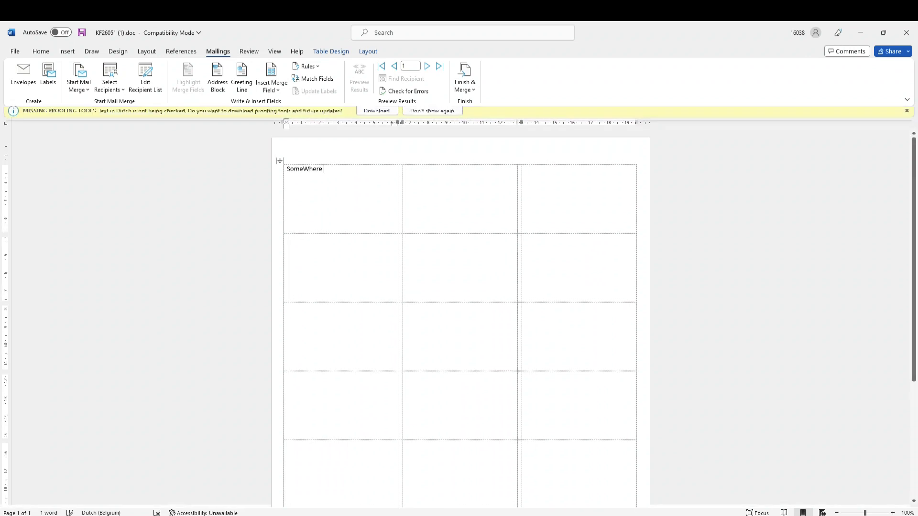
{"action": "type", "text": " Schoo"}
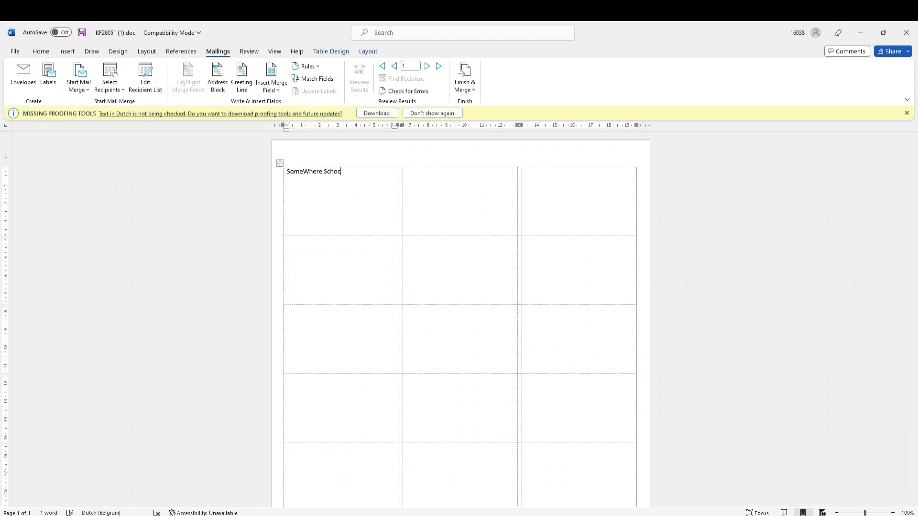
{"action": "type", "text": "l"}
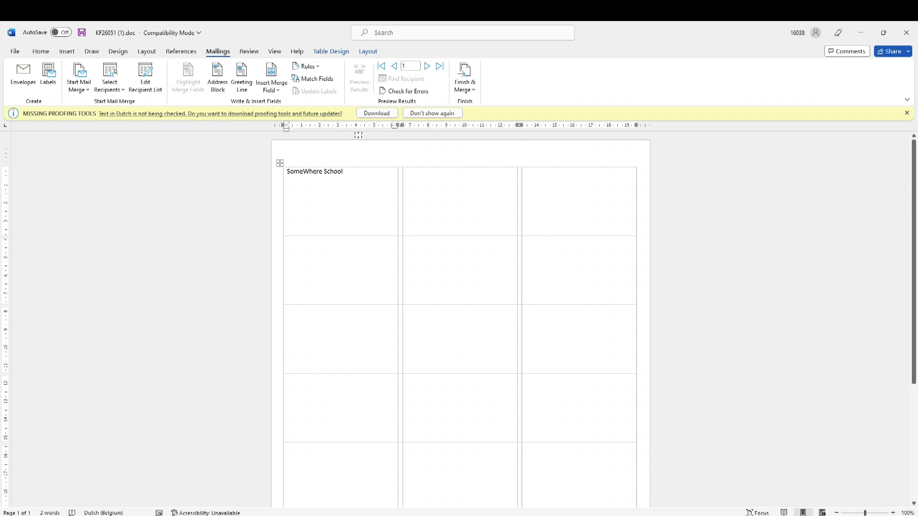
{"action": "left_click", "coordinate": [439, 114]}
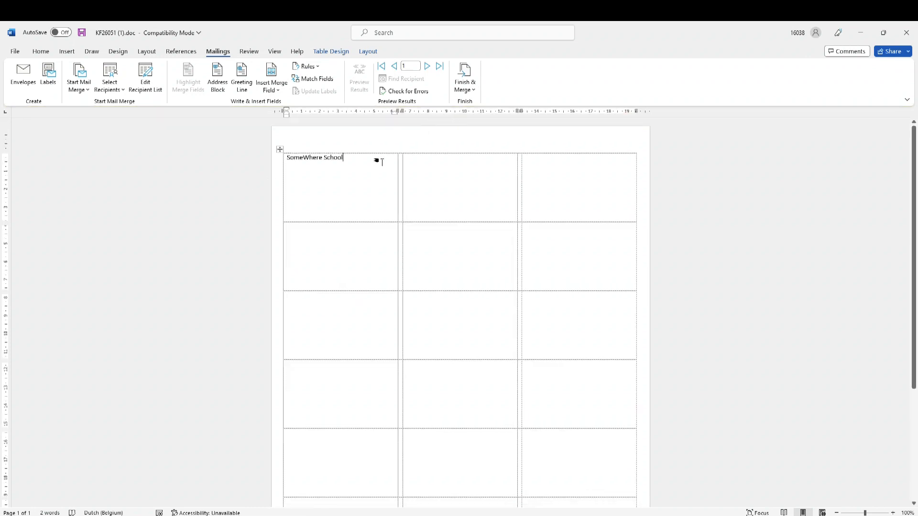
{"action": "left_click_drag", "start_coordinate": [287, 158], "coordinate": [344, 157]}
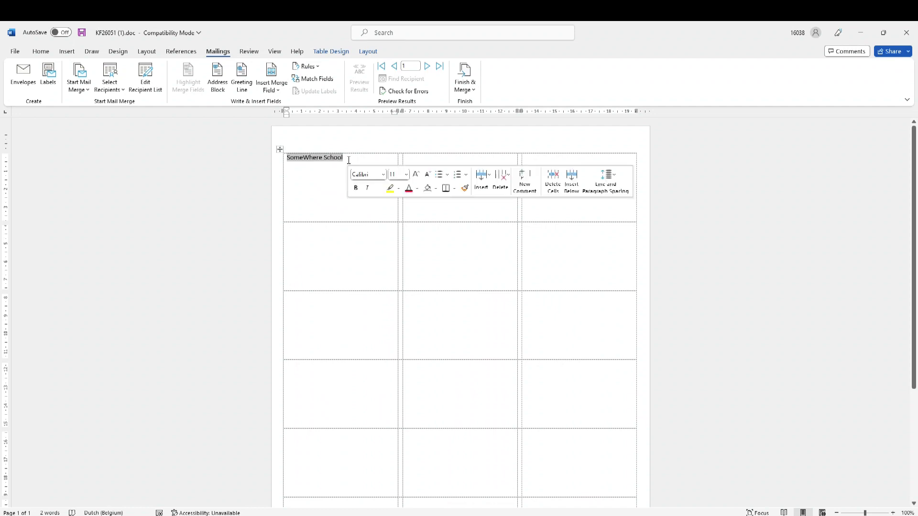
Make 'SomeWhere School' bold, centred and 12 pt, and left-align the line below it.
{"action": "left_click", "coordinate": [48, 52]}
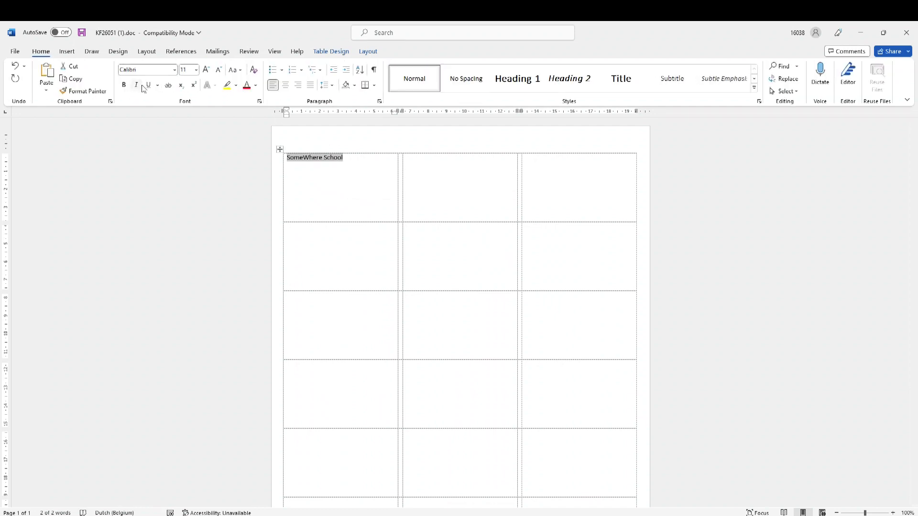
{"action": "left_click", "coordinate": [285, 85]}
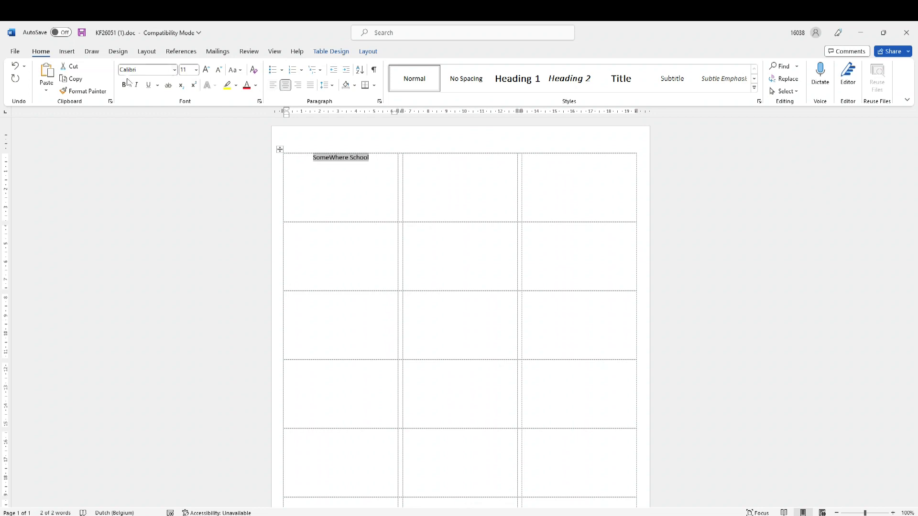
{"action": "left_click", "coordinate": [124, 85]}
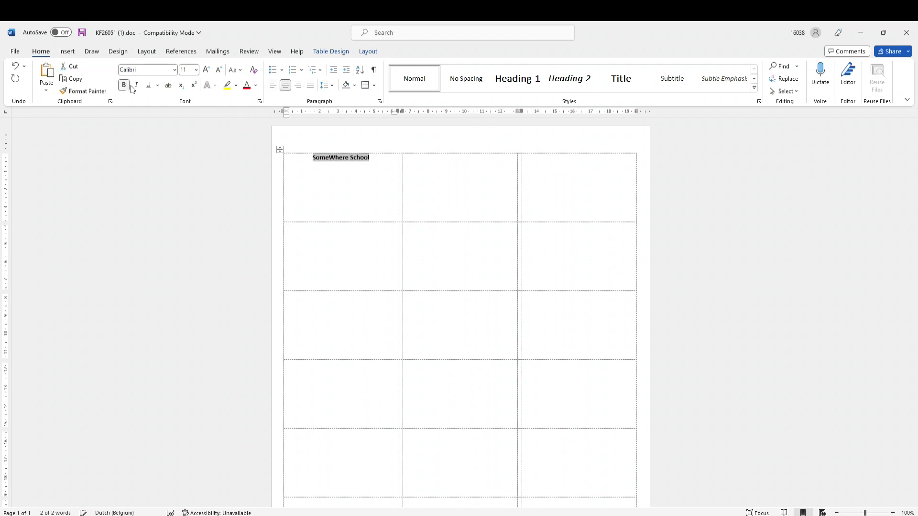
{"action": "left_click", "coordinate": [196, 69]}
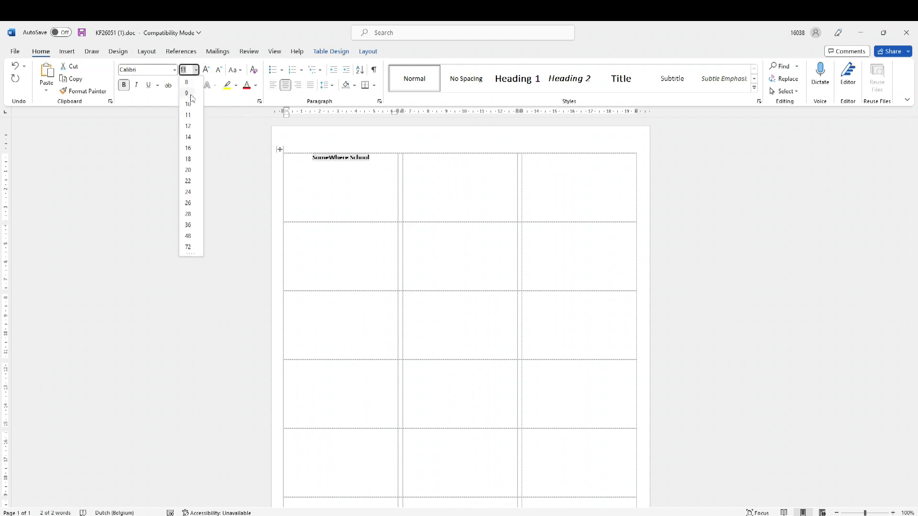
{"action": "left_click", "coordinate": [189, 123]}
{"action": "left_click", "coordinate": [377, 165]}
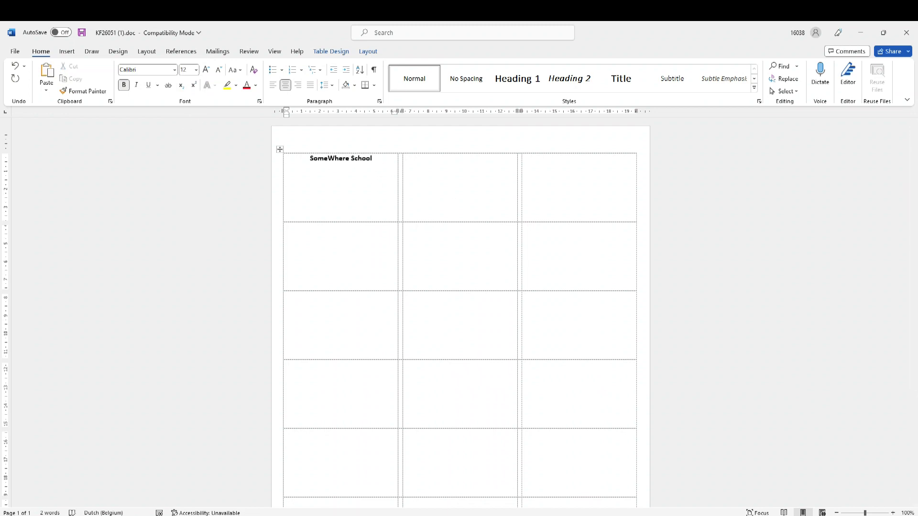
{"action": "left_click", "coordinate": [273, 85]}
{"action": "left_click", "coordinate": [224, 53]}
Insert «First_name» and «Last_name» under the heading, then briefly preview the results.
{"action": "left_click", "coordinate": [283, 90]}
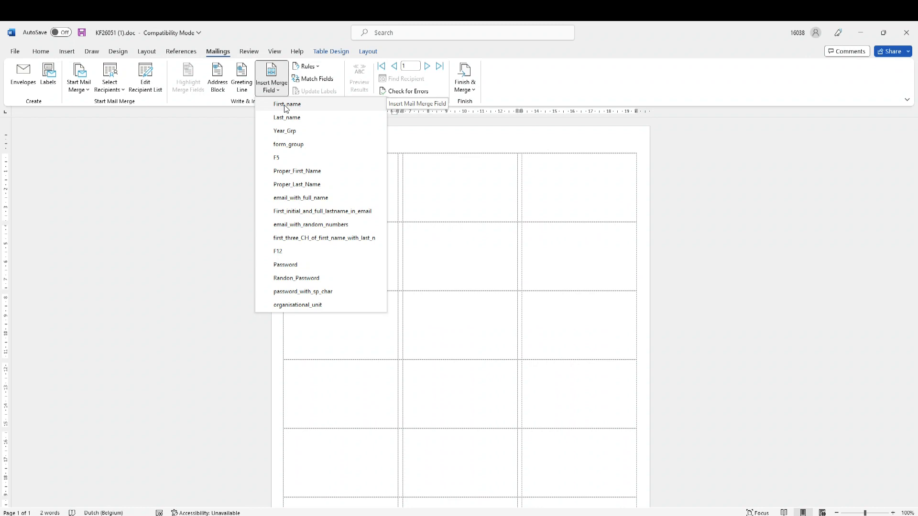
{"action": "left_click", "coordinate": [284, 105]}
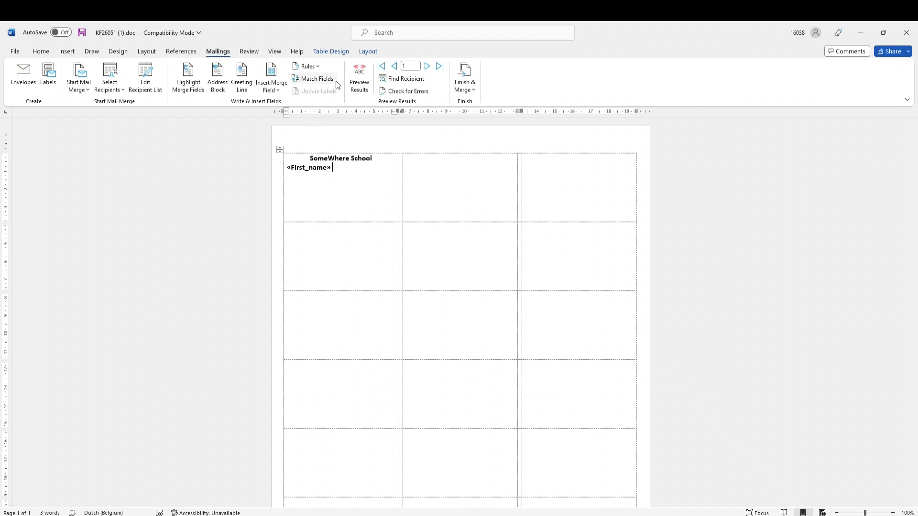
{"action": "left_click", "coordinate": [278, 90]}
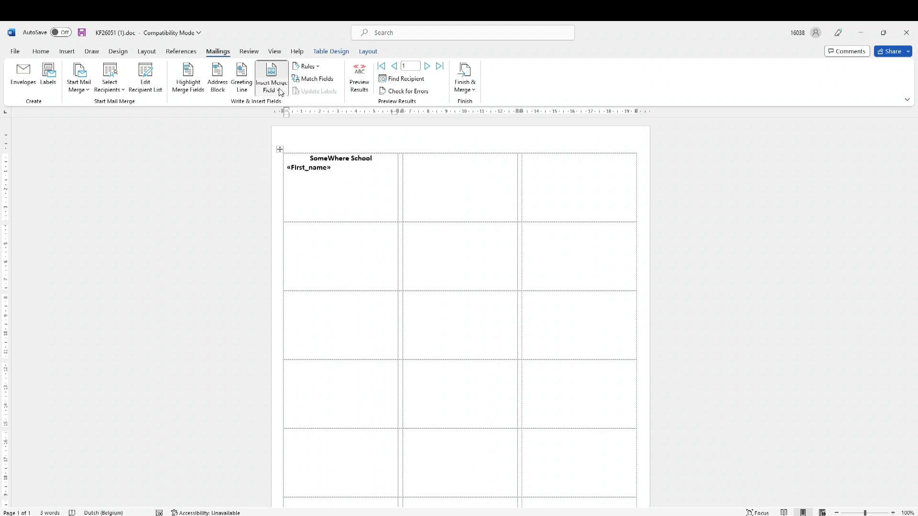
{"action": "left_click", "coordinate": [289, 118]}
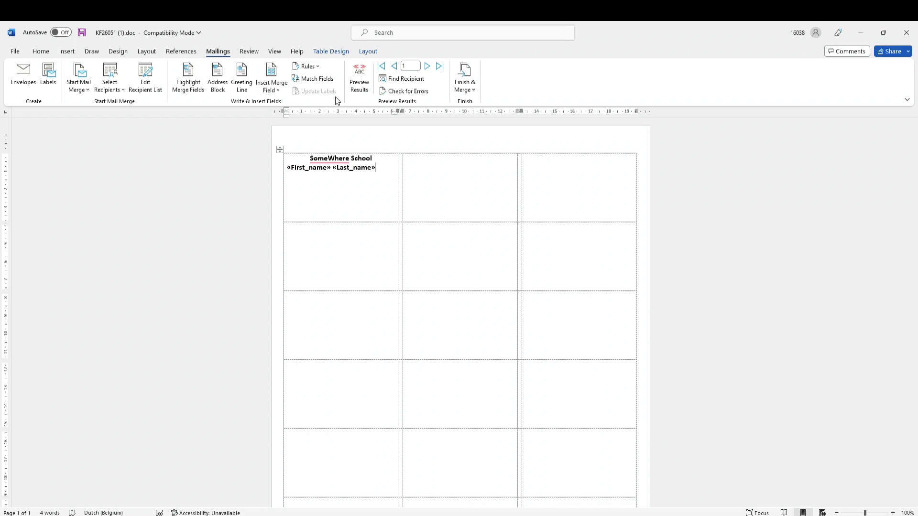
{"action": "left_click", "coordinate": [360, 79]}
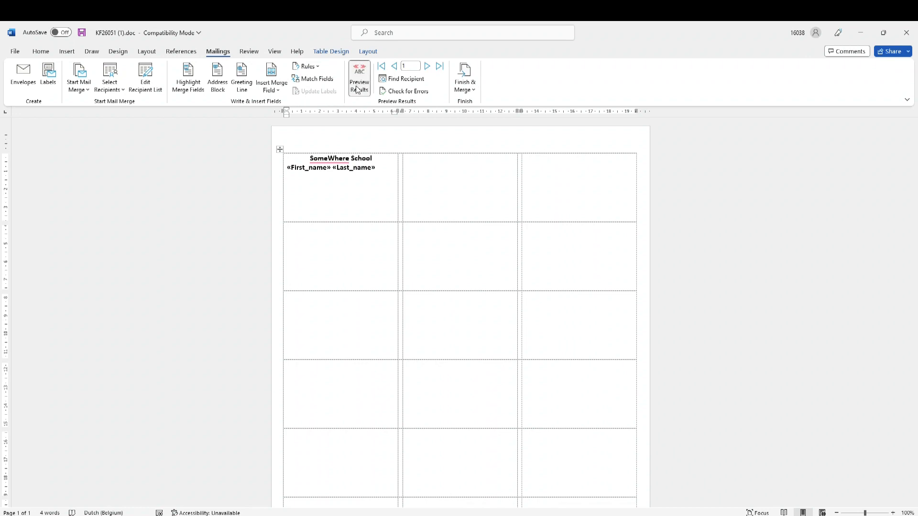
{"action": "left_click", "coordinate": [358, 85]}
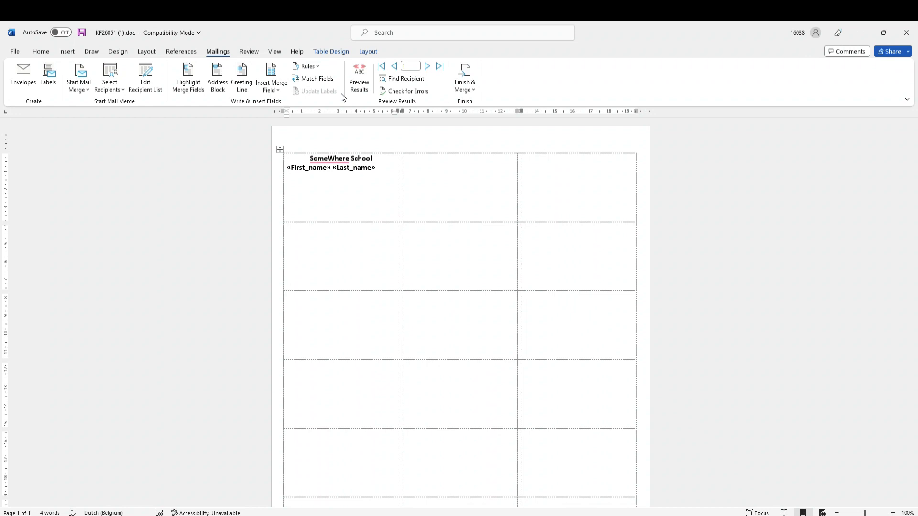
{"action": "left_click", "coordinate": [79, 85]}
{"action": "left_click", "coordinate": [90, 123]}
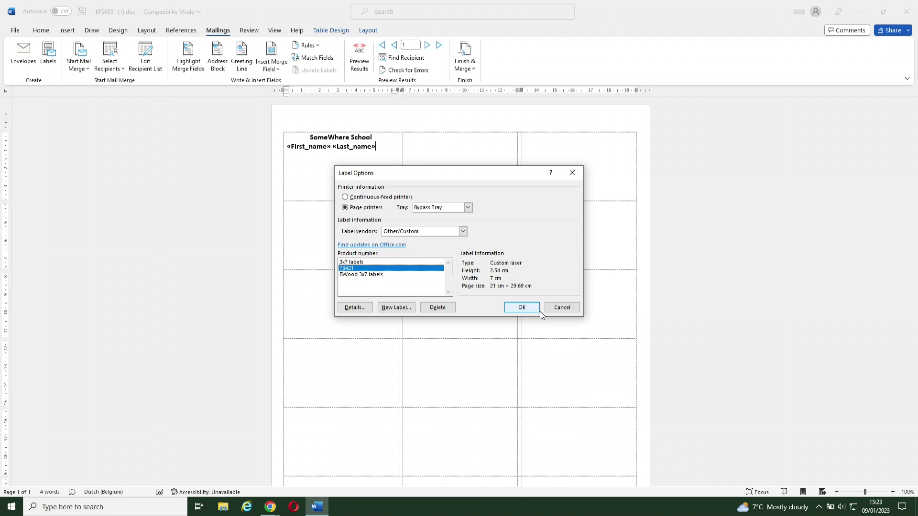
{"action": "left_click", "coordinate": [561, 309]}
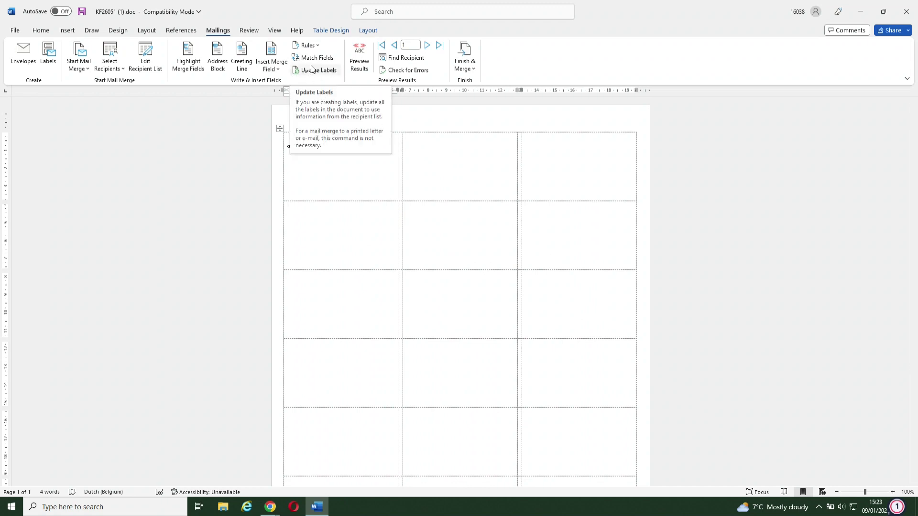
{"action": "left_click", "coordinate": [253, 191]}
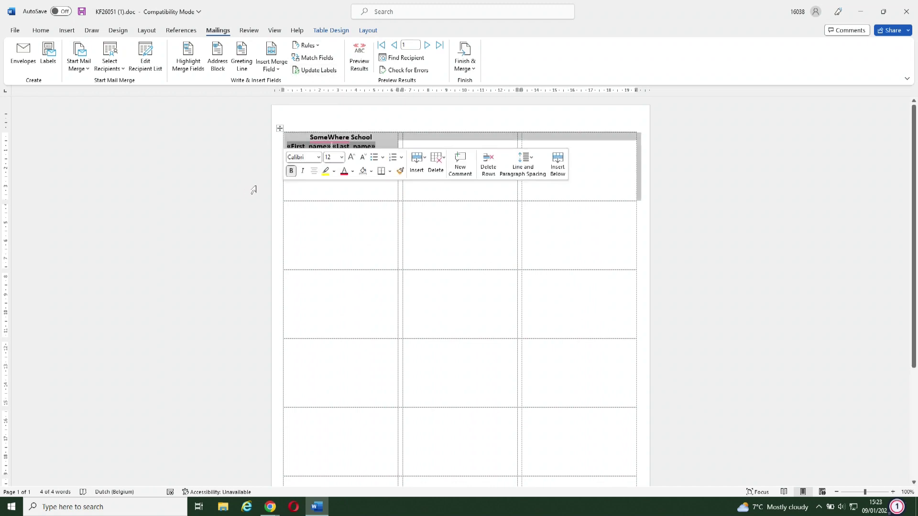
{"action": "left_click", "coordinate": [363, 185]}
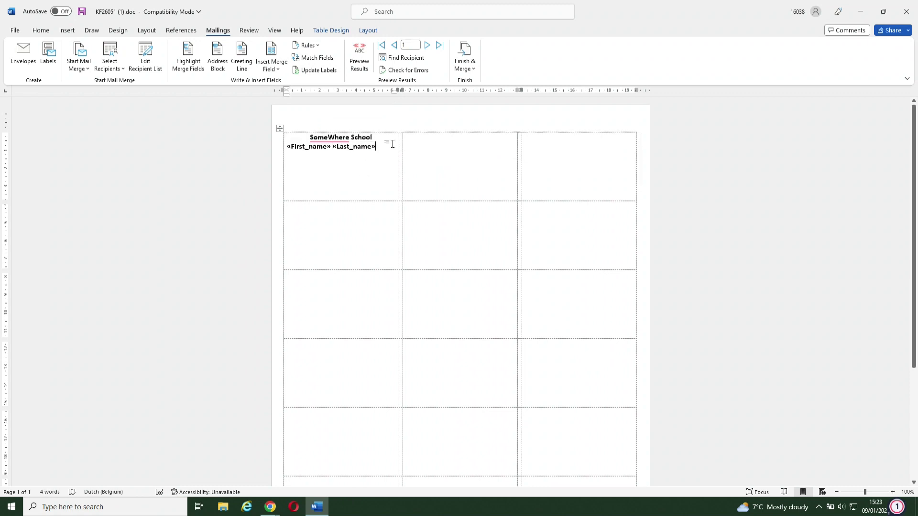
Centre the «First_name» «Last_name» line and enlarge it to 14 pt.
{"action": "key", "text": "Return"}
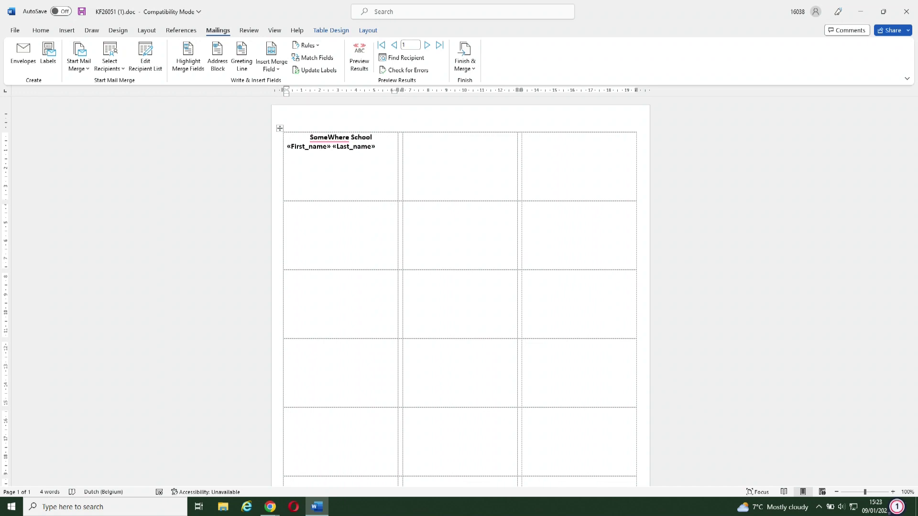
{"action": "left_click", "coordinate": [359, 57]}
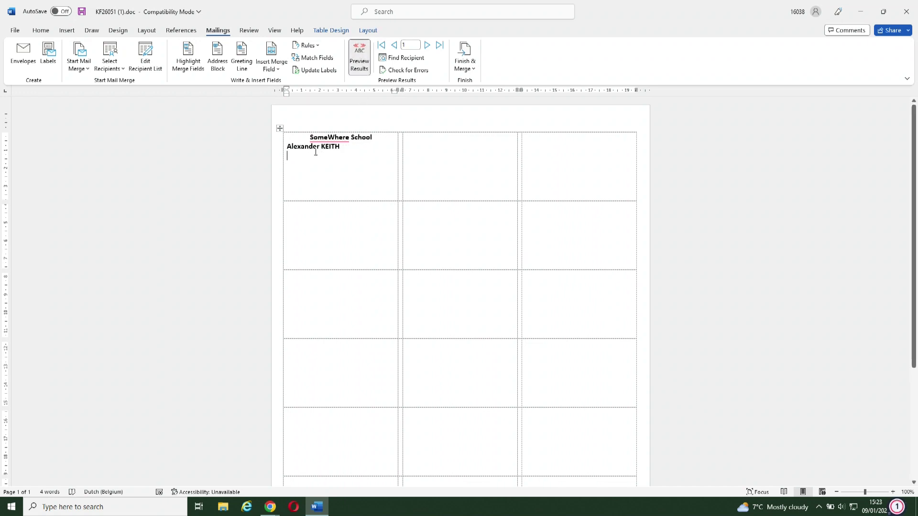
{"action": "left_click", "coordinate": [360, 66]}
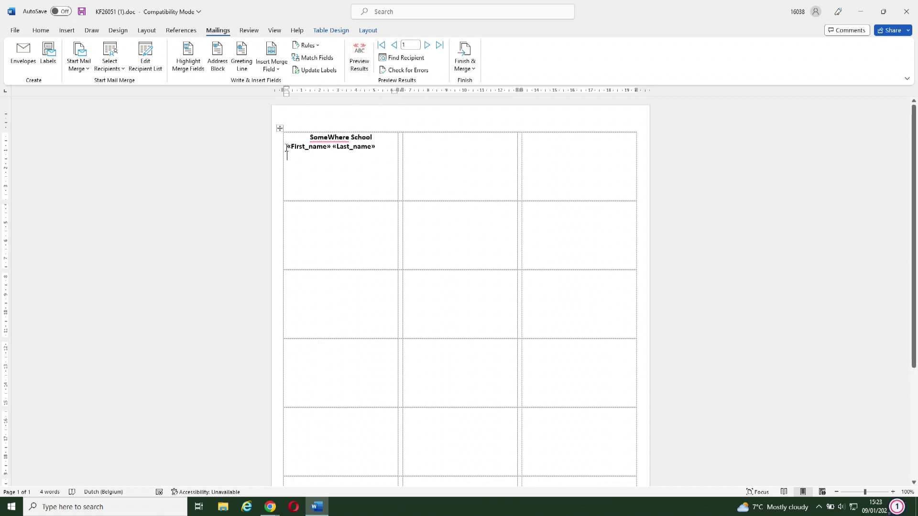
{"action": "left_click_drag", "start_coordinate": [287, 148], "coordinate": [373, 152]}
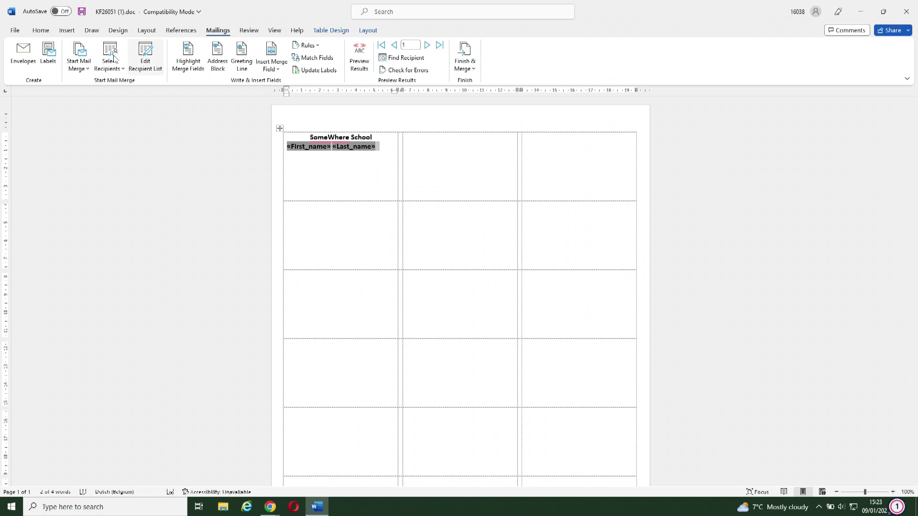
{"action": "left_click", "coordinate": [48, 31]}
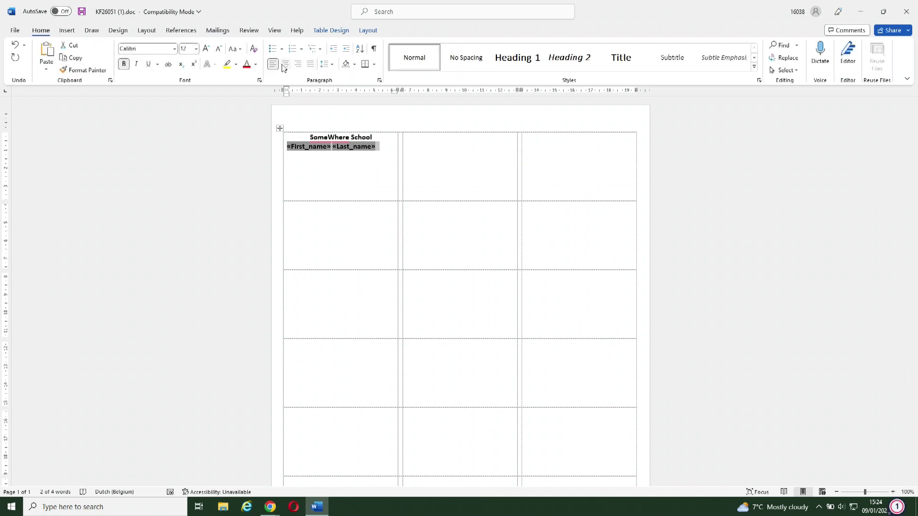
{"action": "left_click", "coordinate": [285, 64]}
{"action": "key", "text": "ctrl+shift+period"}
{"action": "left_click", "coordinate": [395, 173]}
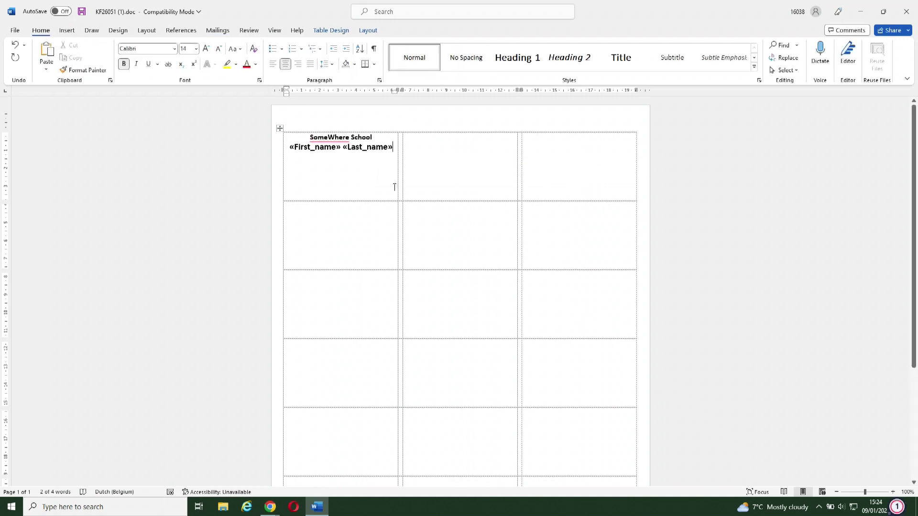
Start a left-aligned line below the names reading 'Year'.
{"action": "key", "text": "Return"}
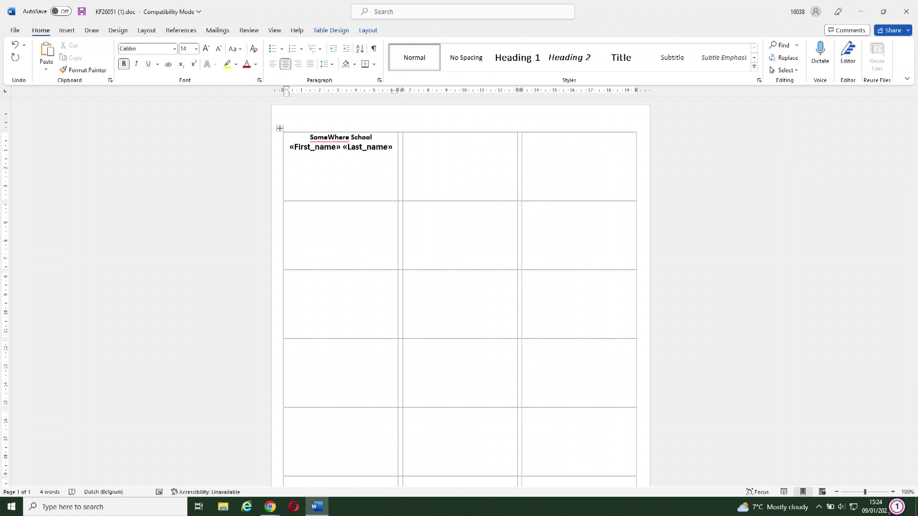
{"action": "key", "text": "ctrl+l"}
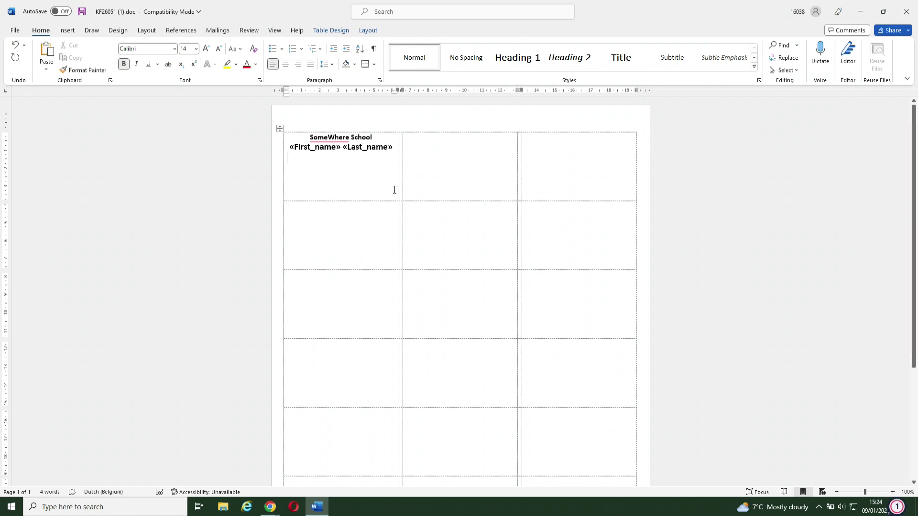
{"action": "type", "text": "Year :"}
Insert «Year_Grp», a comma and «form_group» after 'Year', then start a new line.
{"action": "left_click", "coordinate": [218, 30]}
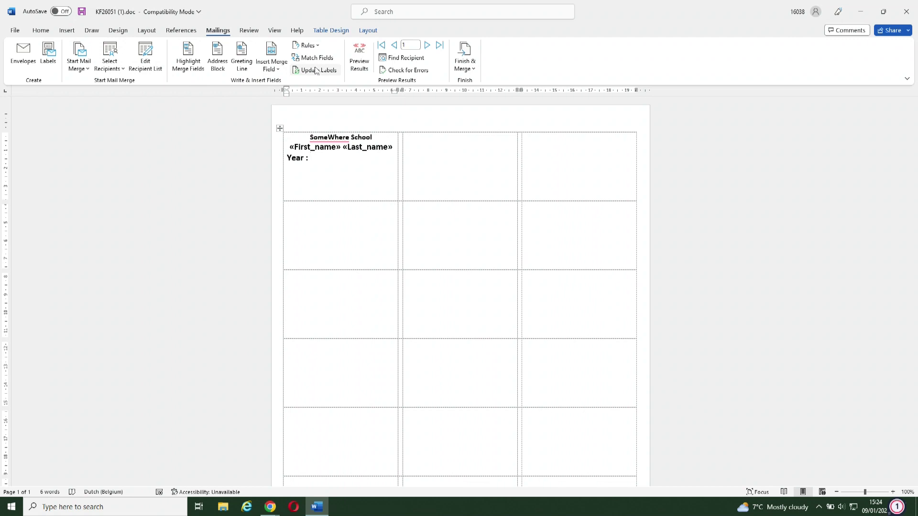
{"action": "left_click", "coordinate": [280, 70]}
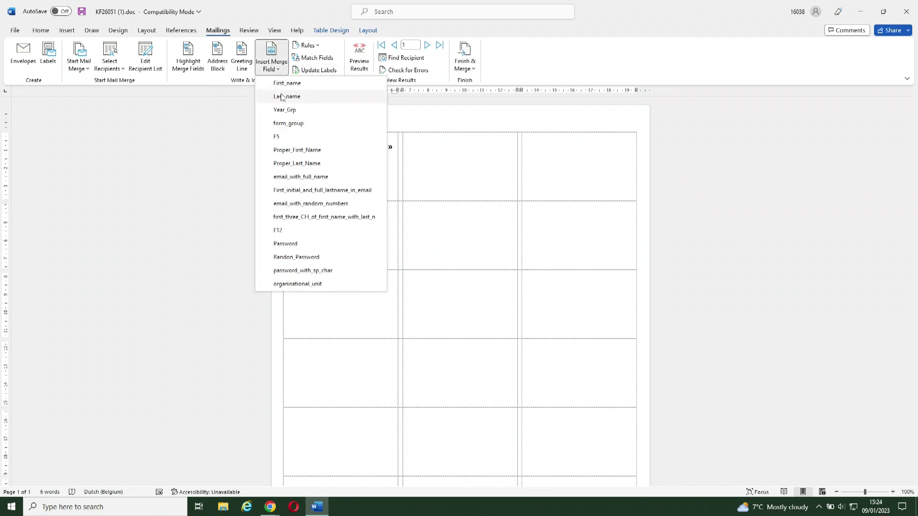
{"action": "left_click", "coordinate": [287, 110]}
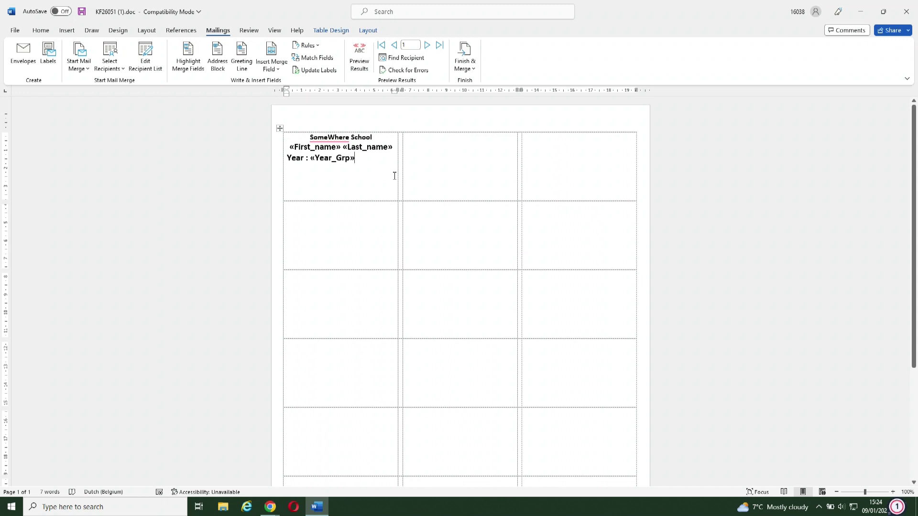
{"action": "type", "text": ","}
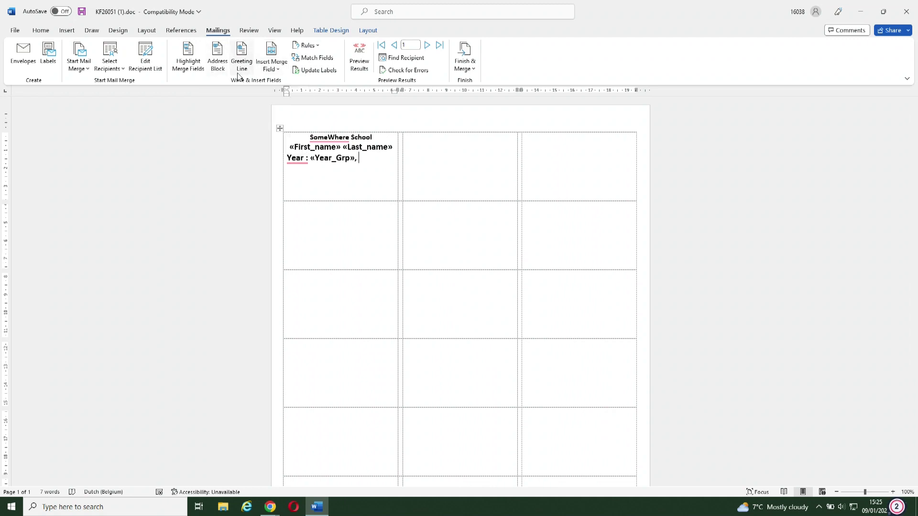
{"action": "left_click", "coordinate": [278, 69]}
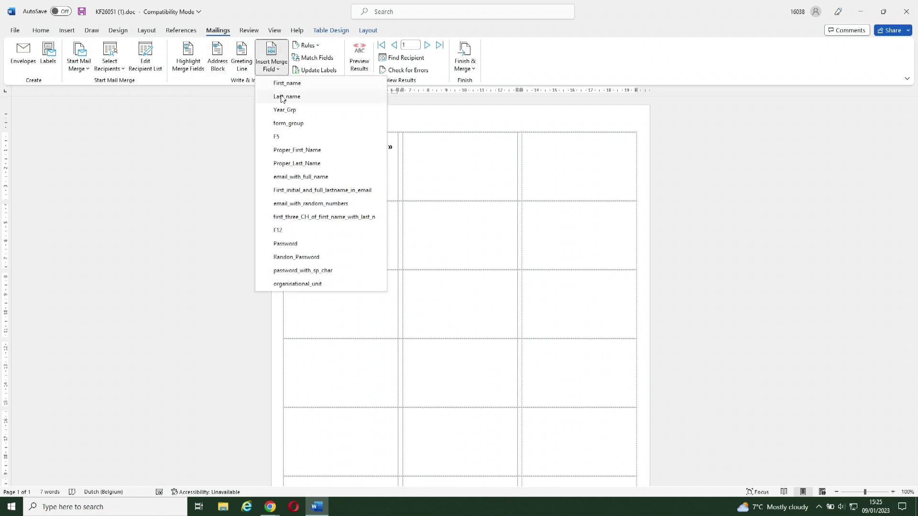
{"action": "left_click", "coordinate": [291, 124]}
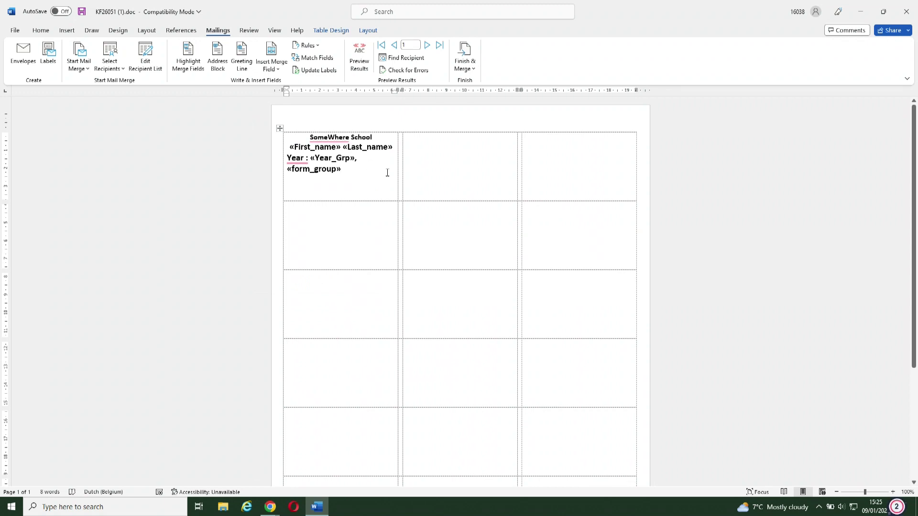
{"action": "key", "text": "Return"}
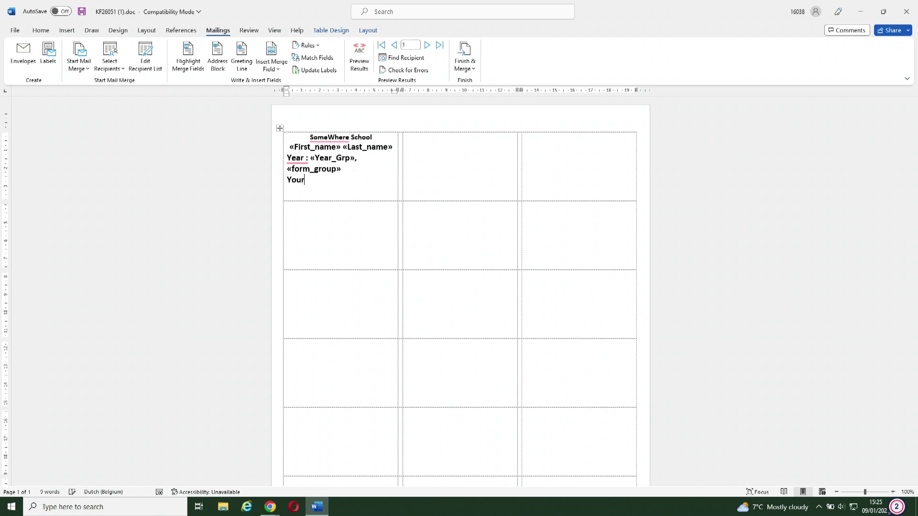
Add a non-bold 'Your email address is' line followed by the «email_with_random_numbers» field.
{"action": "type", "text": "Your email address is"}
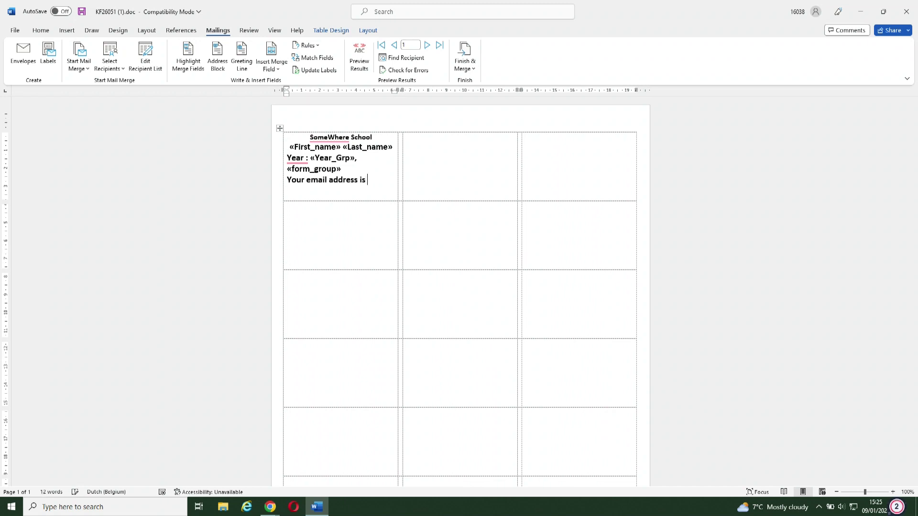
{"action": "left_click", "coordinate": [41, 30]}
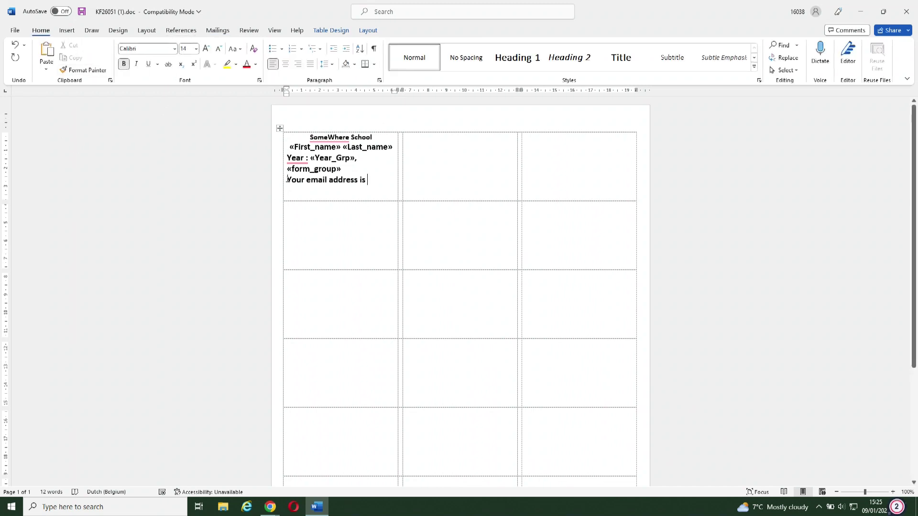
{"action": "left_click_drag", "start_coordinate": [287, 181], "coordinate": [372, 182]}
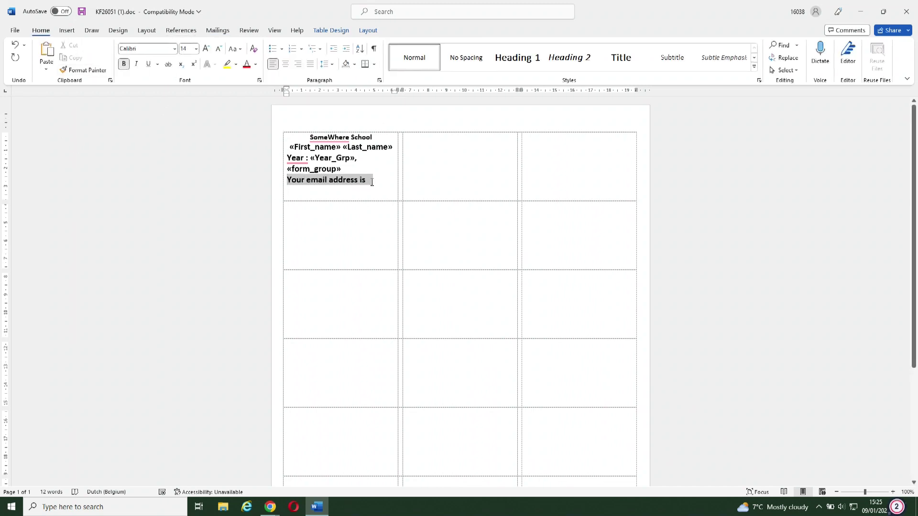
{"action": "key", "text": "ctrl+b"}
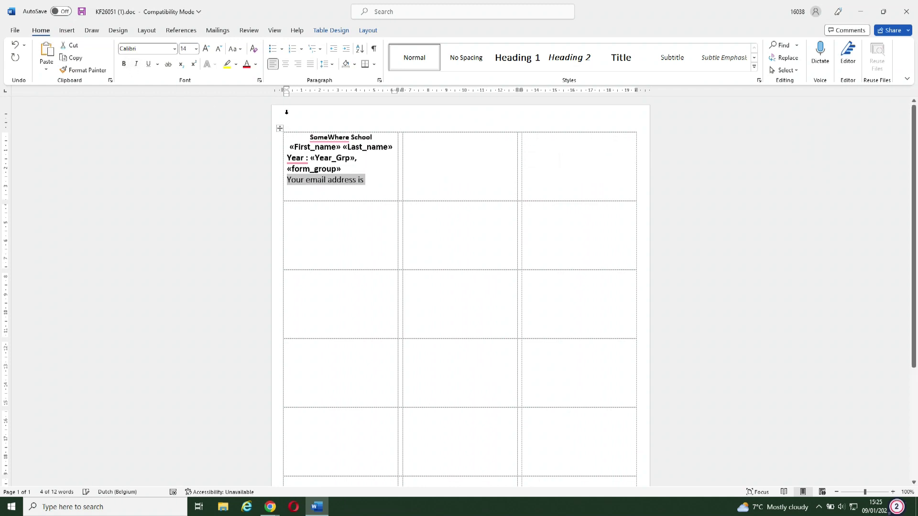
{"action": "left_click", "coordinate": [377, 180]}
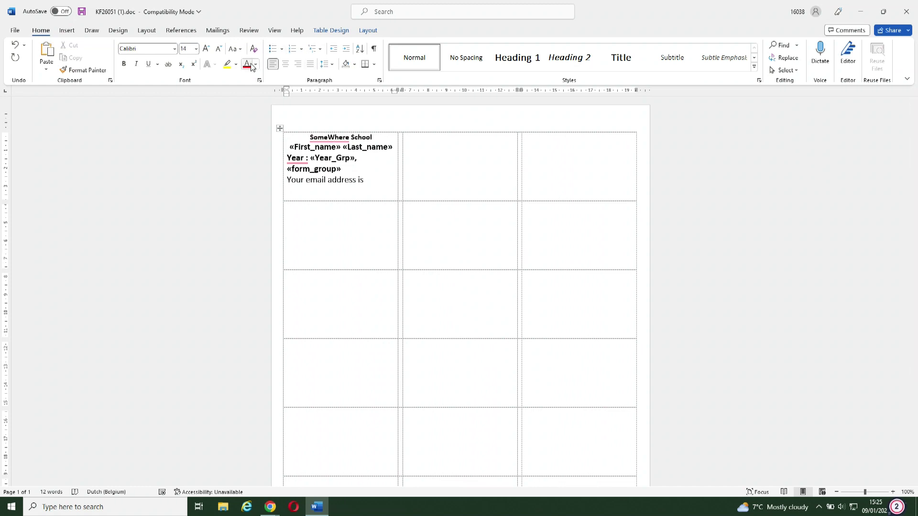
{"action": "left_click", "coordinate": [218, 31]}
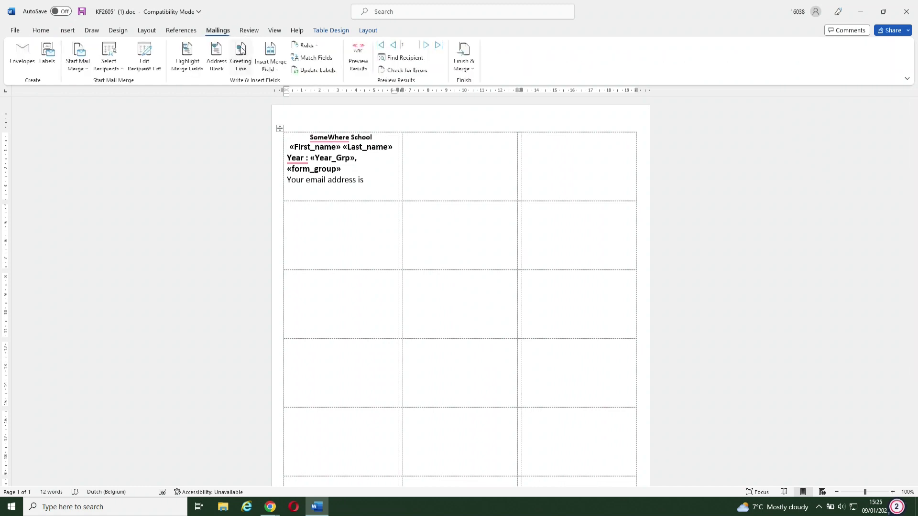
{"action": "left_click", "coordinate": [281, 70]}
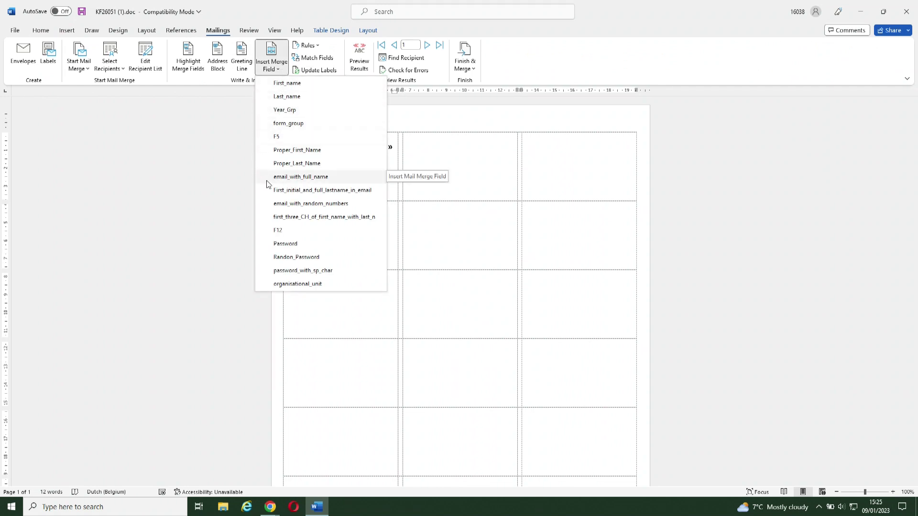
{"action": "left_click", "coordinate": [309, 204]}
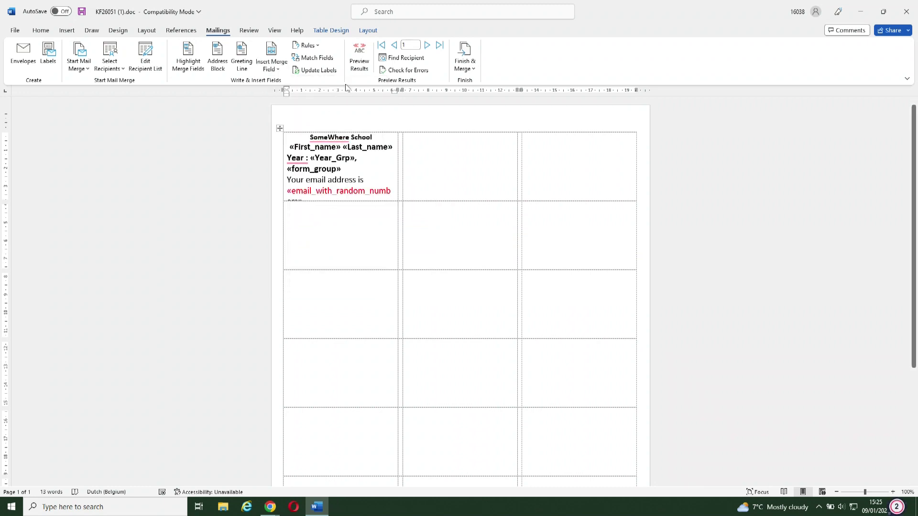
{"action": "left_click", "coordinate": [365, 51]}
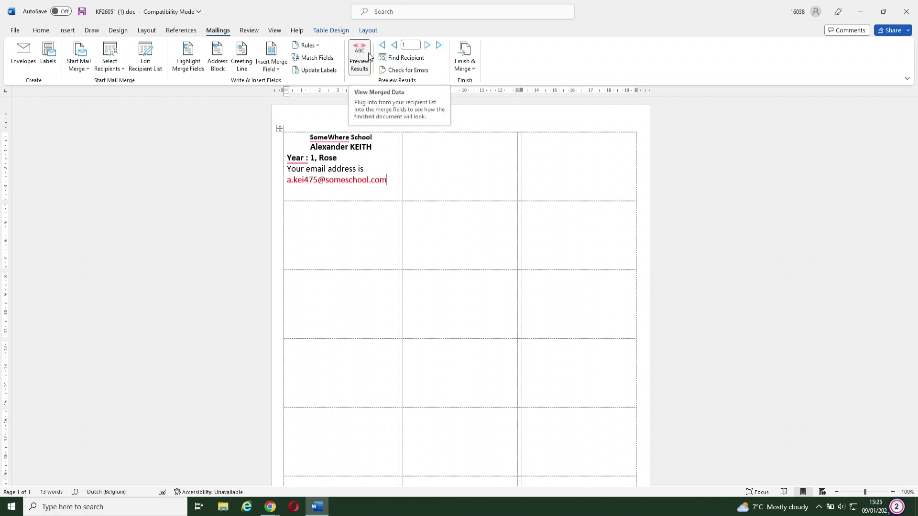
{"action": "left_click", "coordinate": [369, 56]}
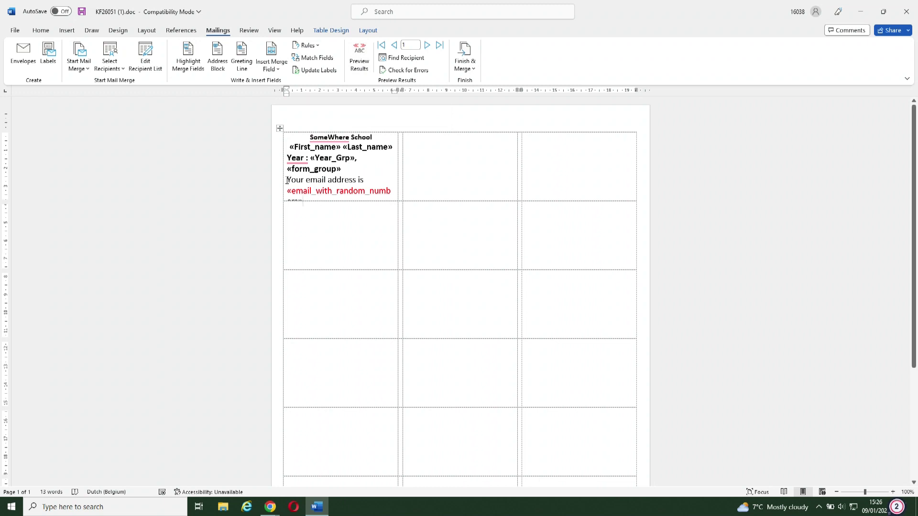
{"action": "left_click", "coordinate": [288, 158]}
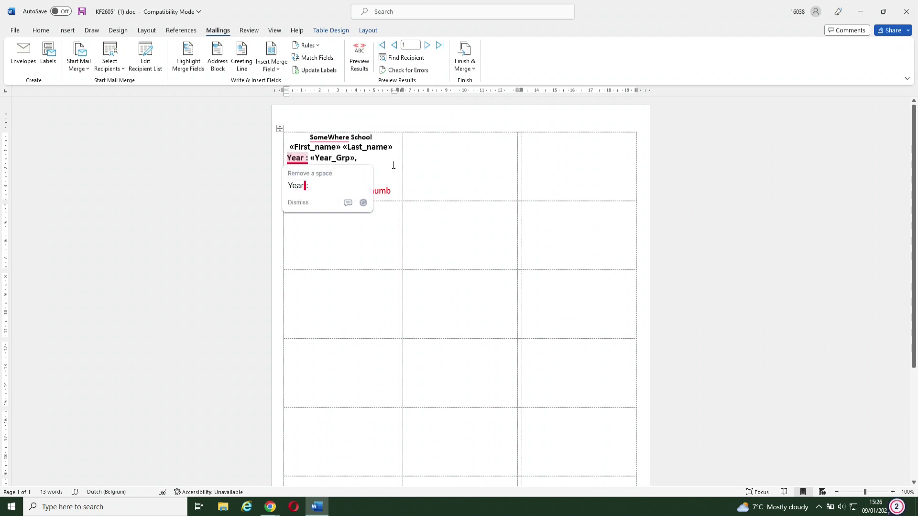
{"action": "left_click_drag", "start_coordinate": [342, 170], "coordinate": [284, 158]}
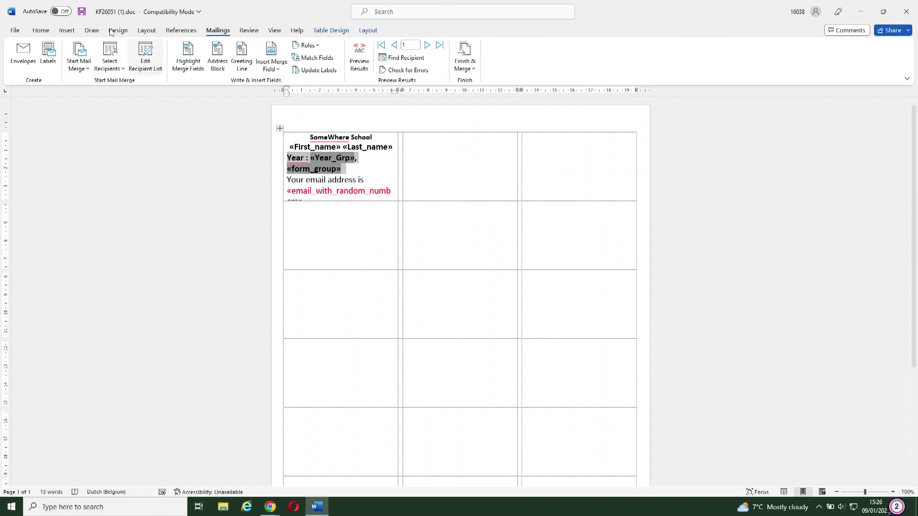
Make the Year line non-bold and 12 pt.
{"action": "left_click", "coordinate": [46, 31]}
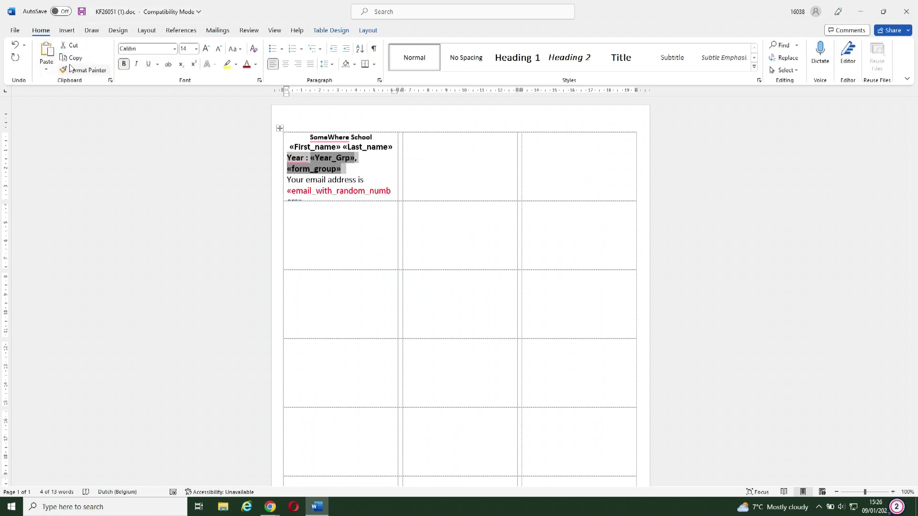
{"action": "left_click", "coordinate": [123, 66]}
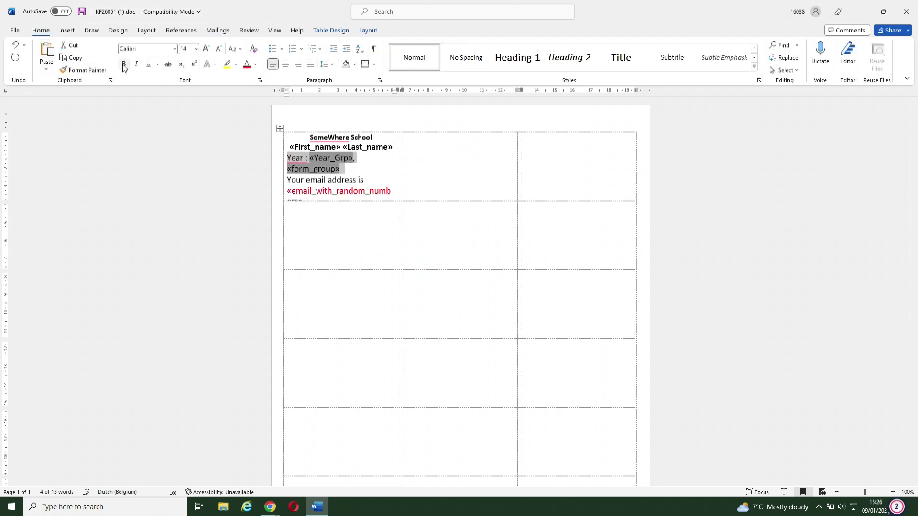
{"action": "left_click", "coordinate": [196, 49]}
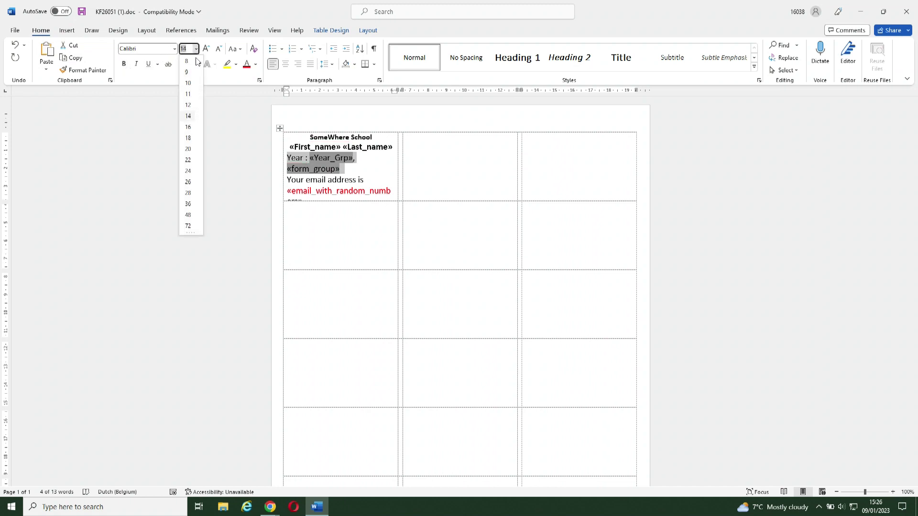
{"action": "left_click", "coordinate": [190, 109]}
{"action": "left_click", "coordinate": [452, 172]}
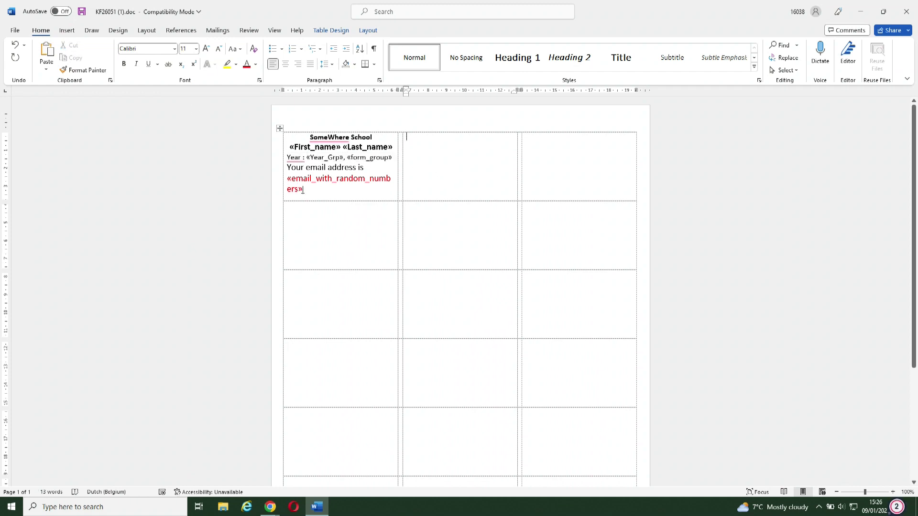
Start a new line below the email field with black text colour.
{"action": "left_click_drag", "start_coordinate": [303, 191], "coordinate": [286, 182]}
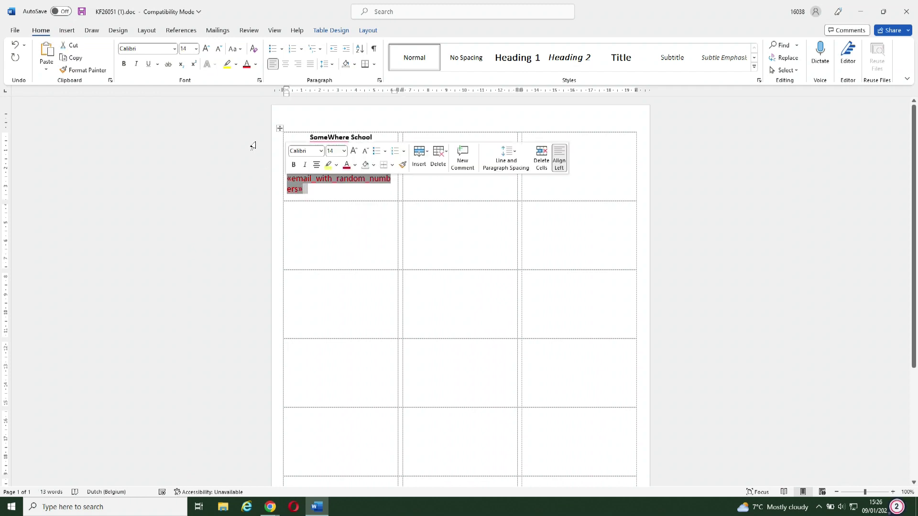
{"action": "left_click", "coordinate": [318, 192]}
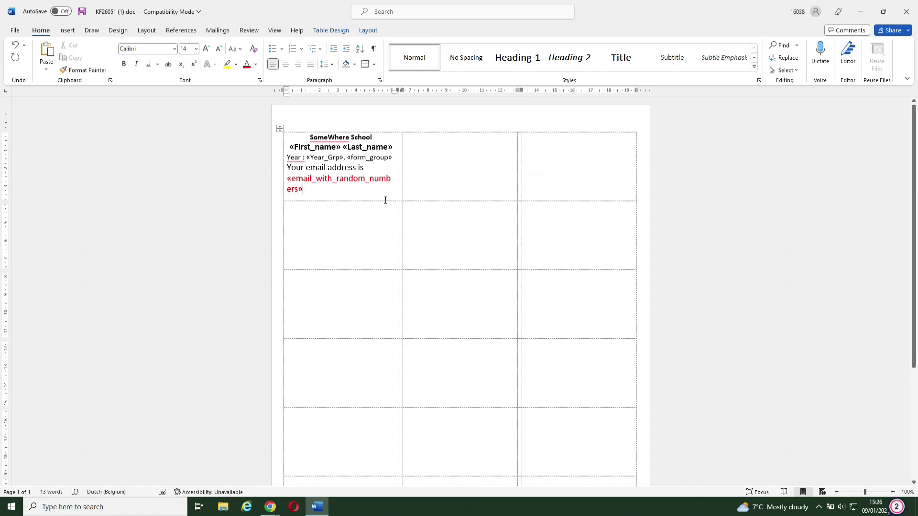
{"action": "key", "text": "Return"}
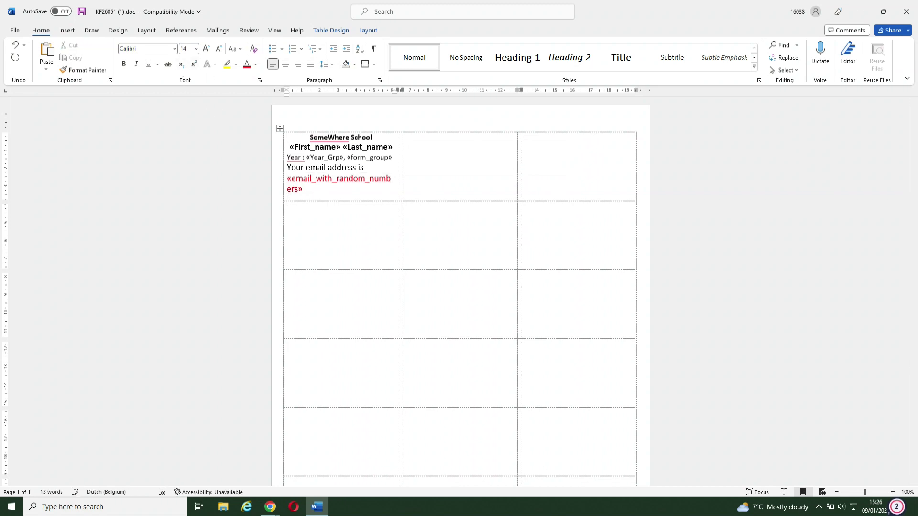
{"action": "type", "text": "You"}
{"action": "key", "text": "BackSpace"}
{"action": "key", "text": "BackSpace"}
{"action": "key", "text": "BackSpace"}
{"action": "left_click", "coordinate": [256, 64]}
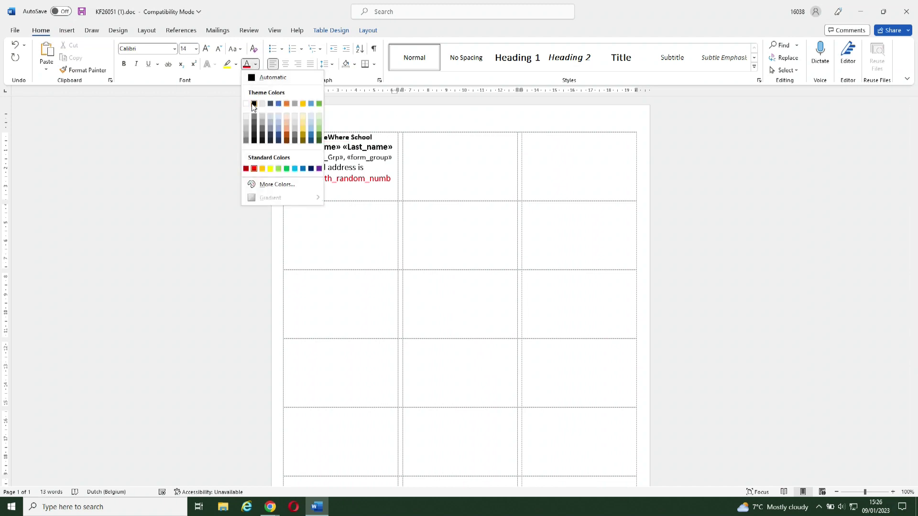
{"action": "left_click", "coordinate": [254, 104]}
Type 'Your password is' and switch the font colour back to red after it.
{"action": "type", "text": "Yo"}
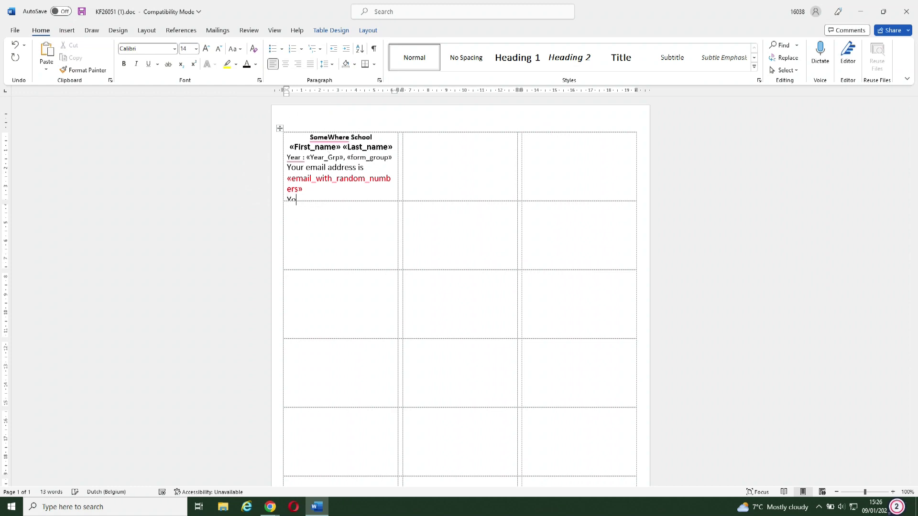
{"action": "type", "text": "ur password is"}
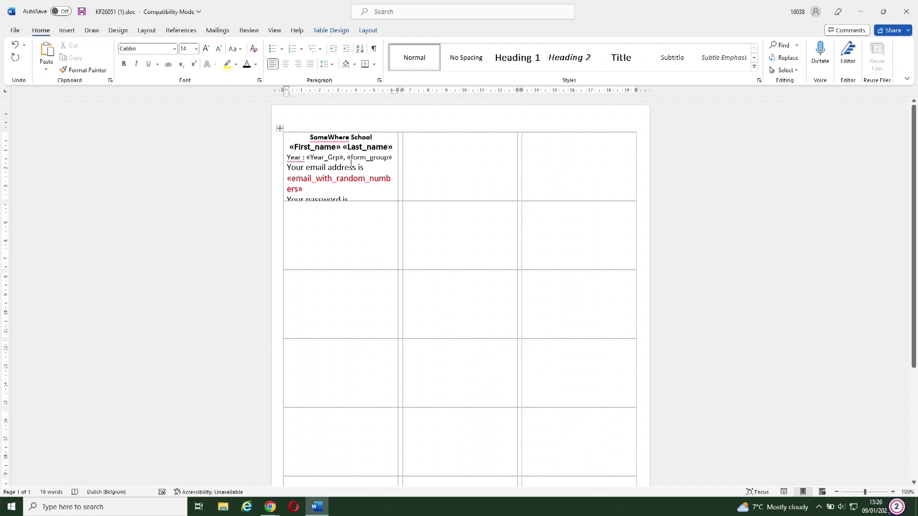
{"action": "left_click", "coordinate": [256, 64]}
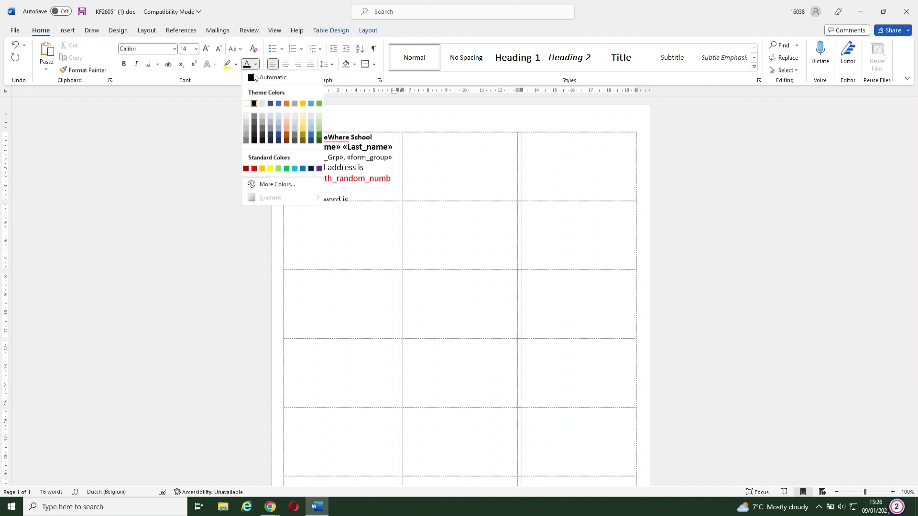
{"action": "left_click", "coordinate": [258, 168]}
{"action": "left_click", "coordinate": [354, 199]}
{"action": "scroll", "coordinate": [356, 197], "scroll_direction": "down", "scroll_amount": 1}
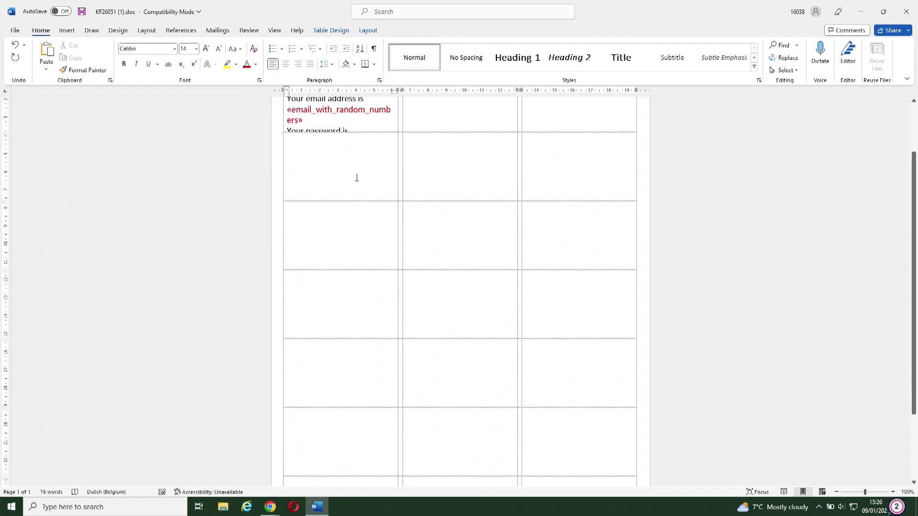
{"action": "scroll", "coordinate": [354, 147], "scroll_direction": "up", "scroll_amount": 1}
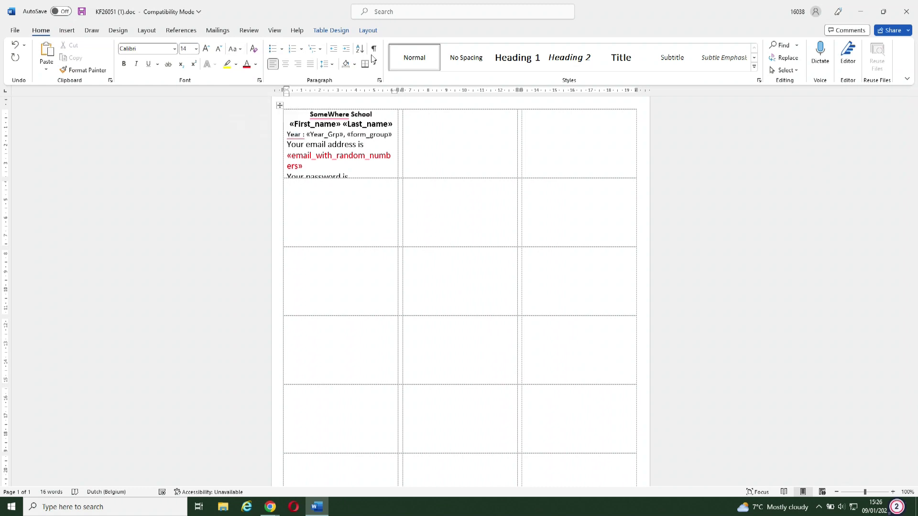
Turn on Preview Results and insert the Password merge field below 'Your password is'.
{"action": "left_click", "coordinate": [218, 30]}
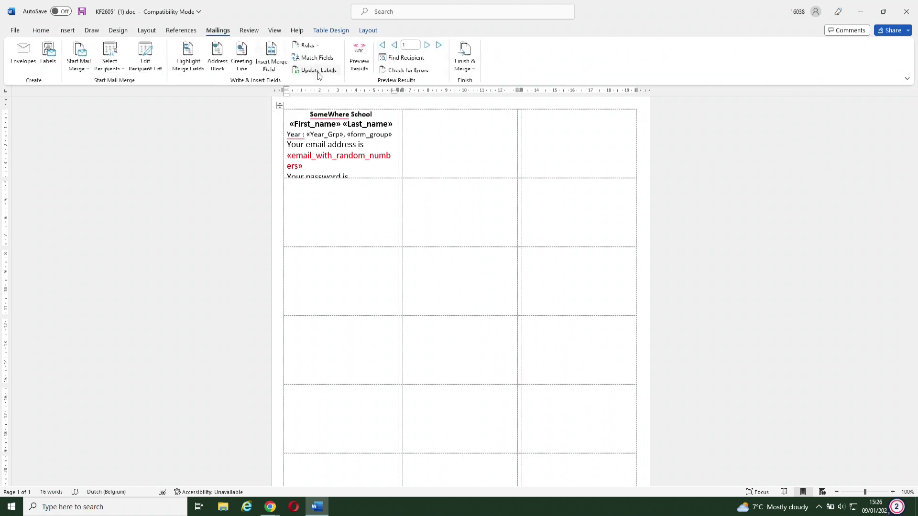
{"action": "left_click", "coordinate": [359, 57]}
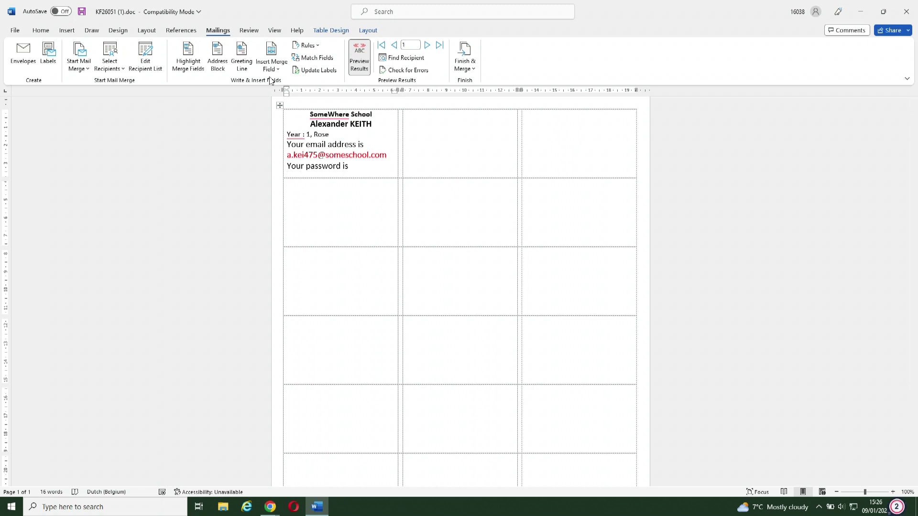
{"action": "left_click", "coordinate": [283, 70]}
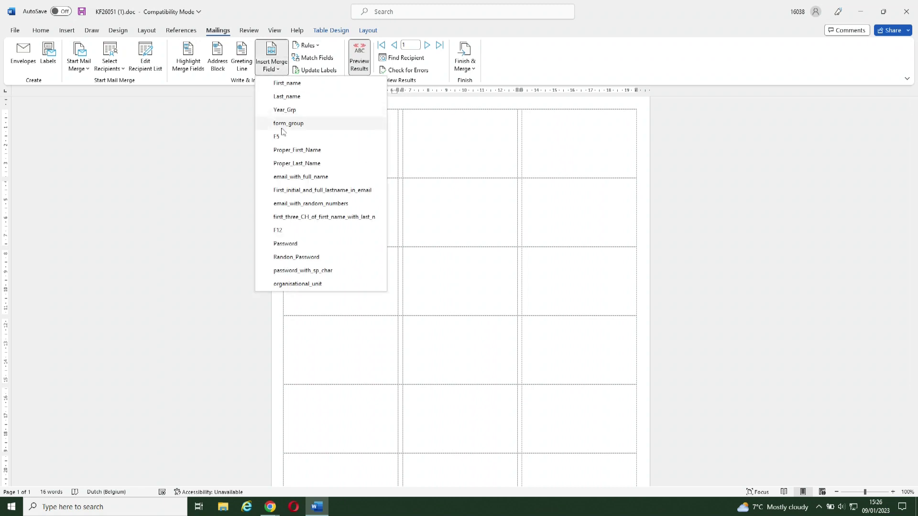
{"action": "left_click", "coordinate": [293, 248]}
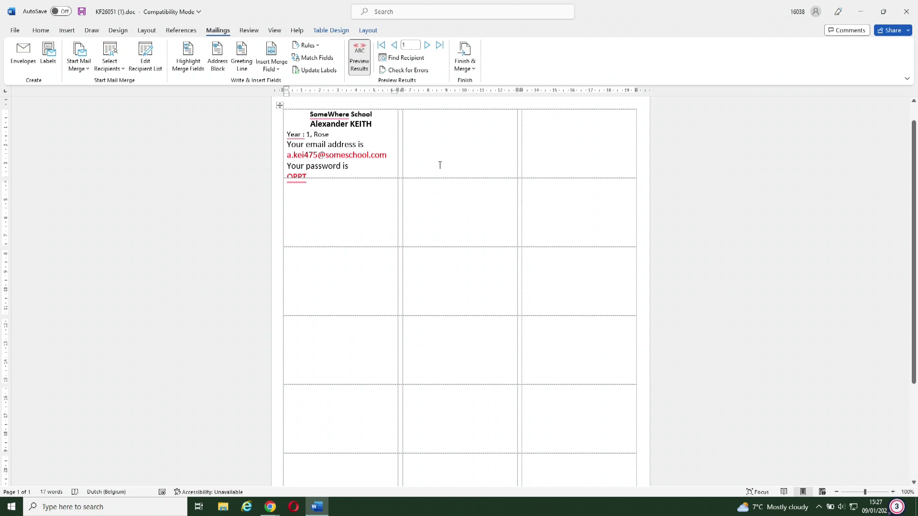
Delete the 'SomeWhere School' line from the first label.
{"action": "scroll", "coordinate": [411, 158], "scroll_direction": "up", "scroll_amount": 1}
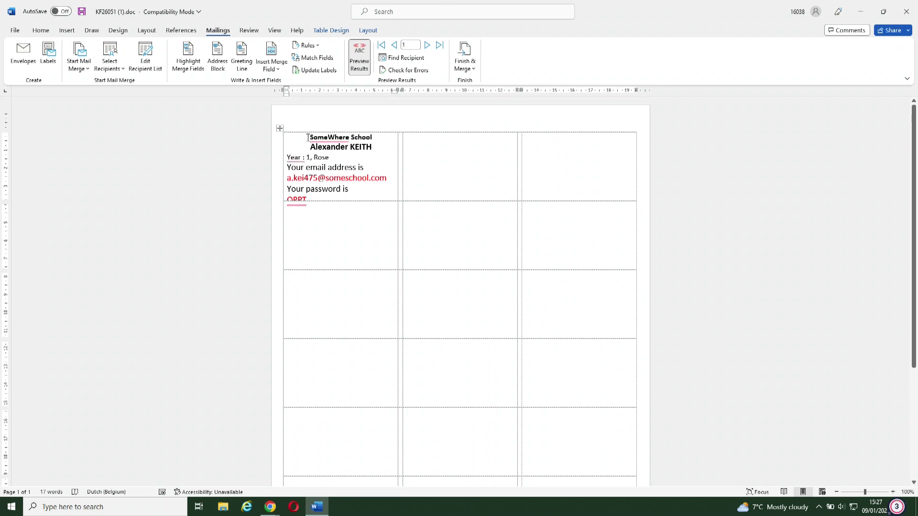
{"action": "left_click_drag", "start_coordinate": [307, 137], "coordinate": [374, 141]}
{"action": "key", "text": "Delete"}
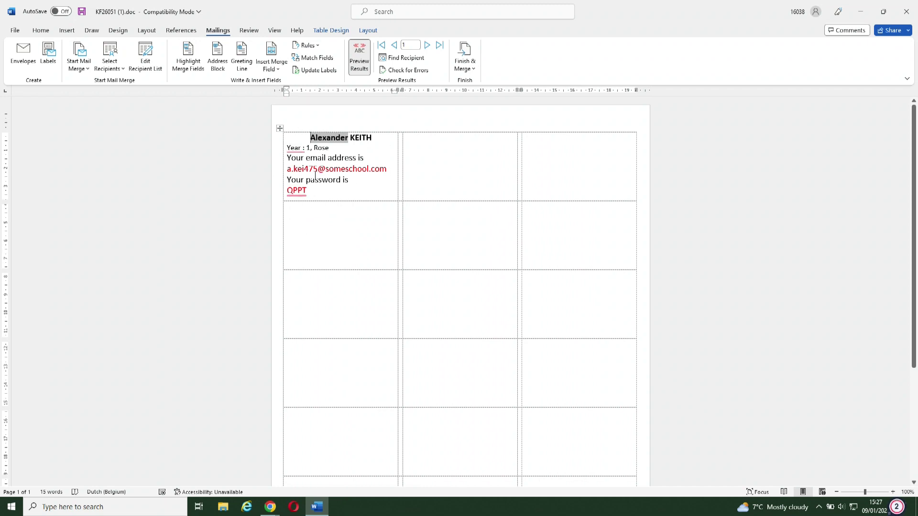
Set the 'Your email address is' caption to font size 12.
{"action": "left_click_drag", "start_coordinate": [286, 158], "coordinate": [371, 158]}
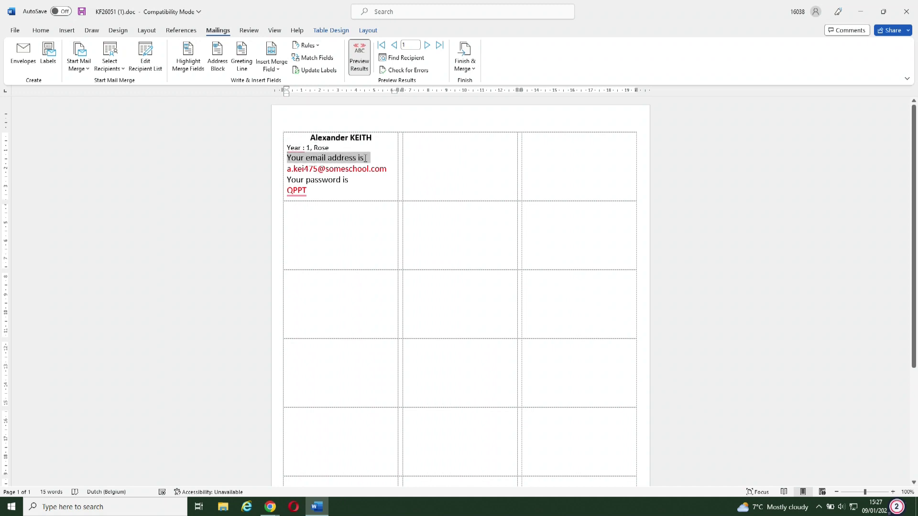
{"action": "left_click", "coordinate": [47, 30]}
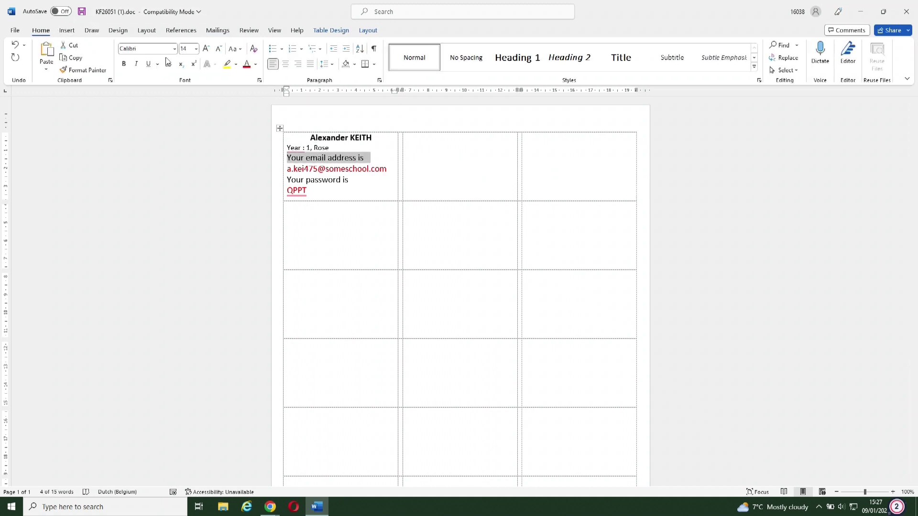
{"action": "left_click", "coordinate": [197, 49]}
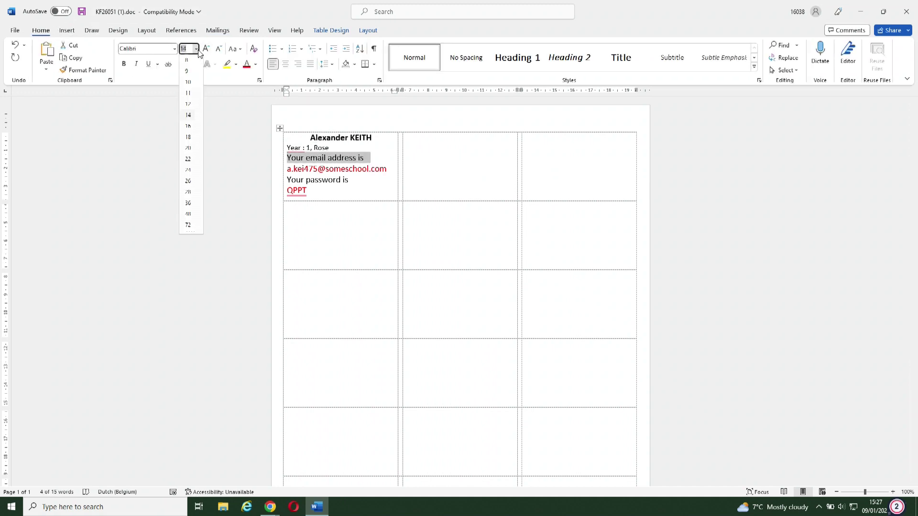
{"action": "left_click", "coordinate": [188, 107]}
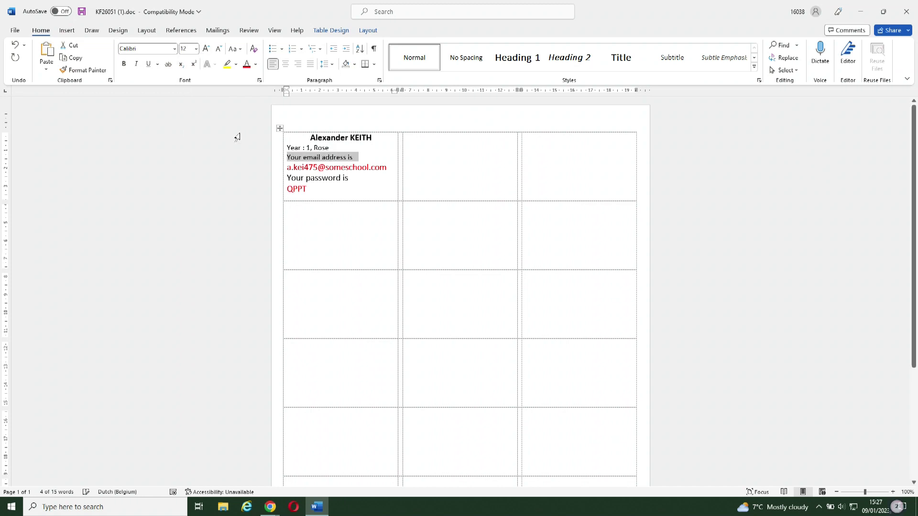
Make the Year and form line bold, size 14 and centred.
{"action": "left_click", "coordinate": [288, 147]}
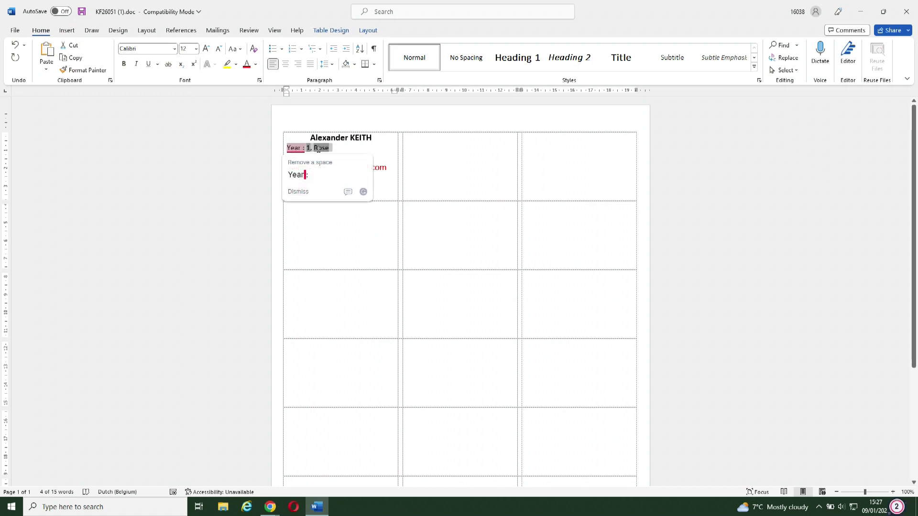
{"action": "left_click", "coordinate": [125, 64]}
{"action": "left_click", "coordinate": [196, 48]}
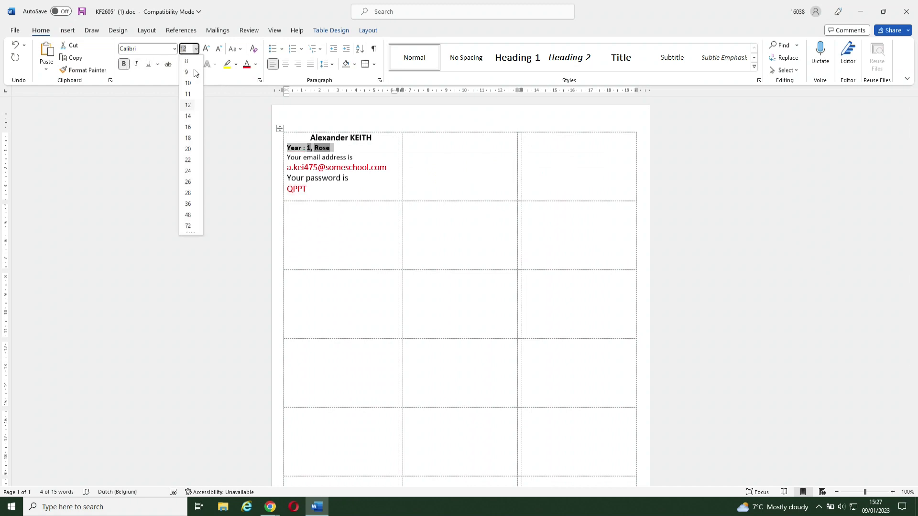
{"action": "left_click", "coordinate": [191, 117]}
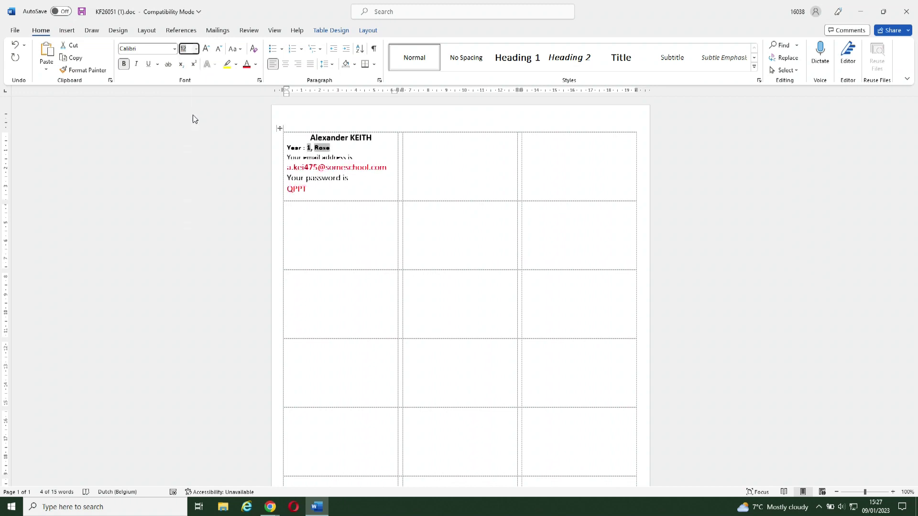
{"action": "left_click", "coordinate": [286, 68]}
{"action": "left_click", "coordinate": [375, 150]}
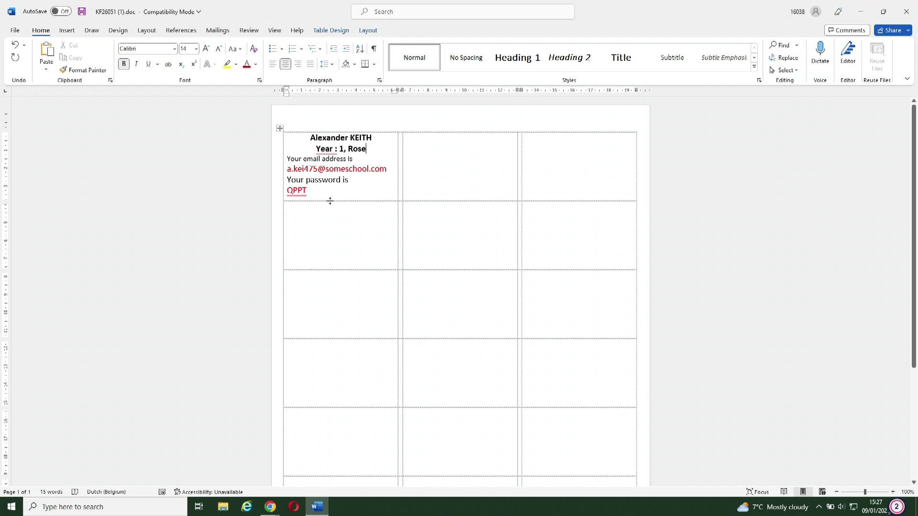
{"action": "left_click", "coordinate": [219, 31]}
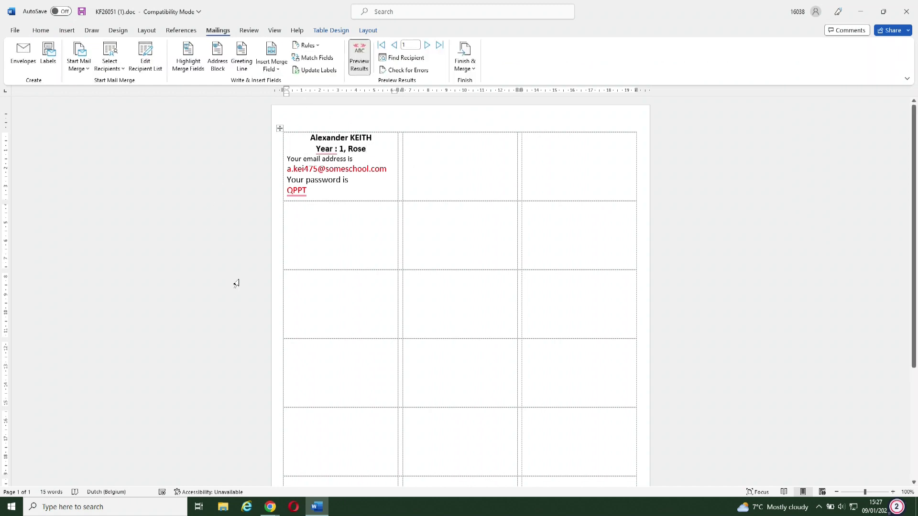
Use Update Labels to copy the first label's fields and formatting to every label.
{"action": "left_click", "coordinate": [327, 70]}
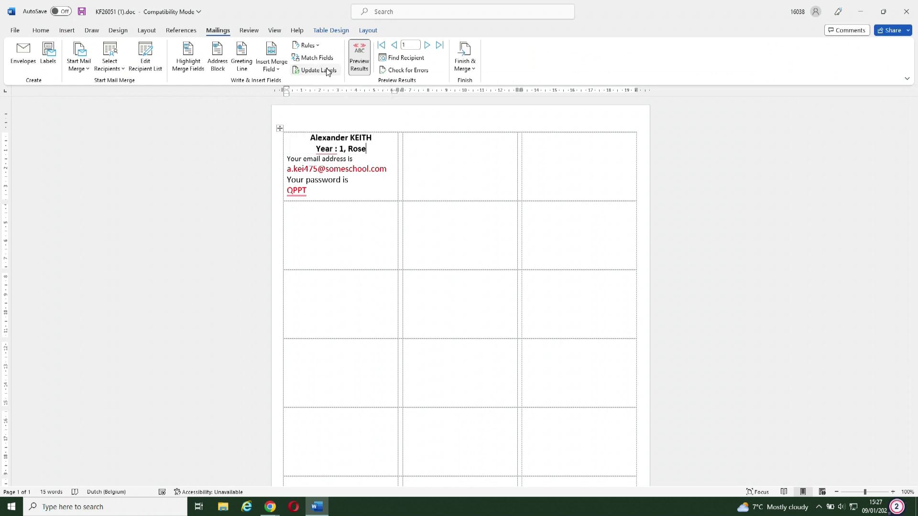
{"action": "left_click", "coordinate": [335, 153]}
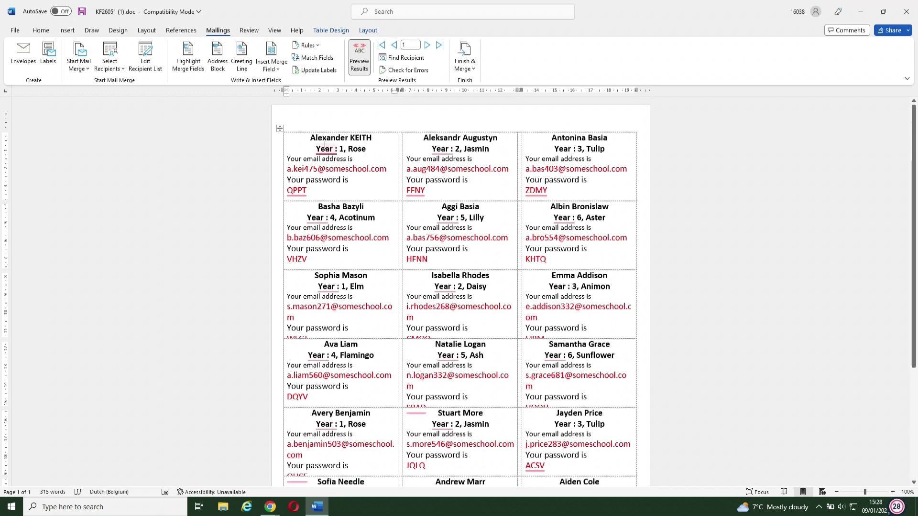
{"action": "left_click", "coordinate": [378, 149]}
{"action": "scroll", "coordinate": [611, 367], "scroll_direction": "down", "scroll_amount": 5}
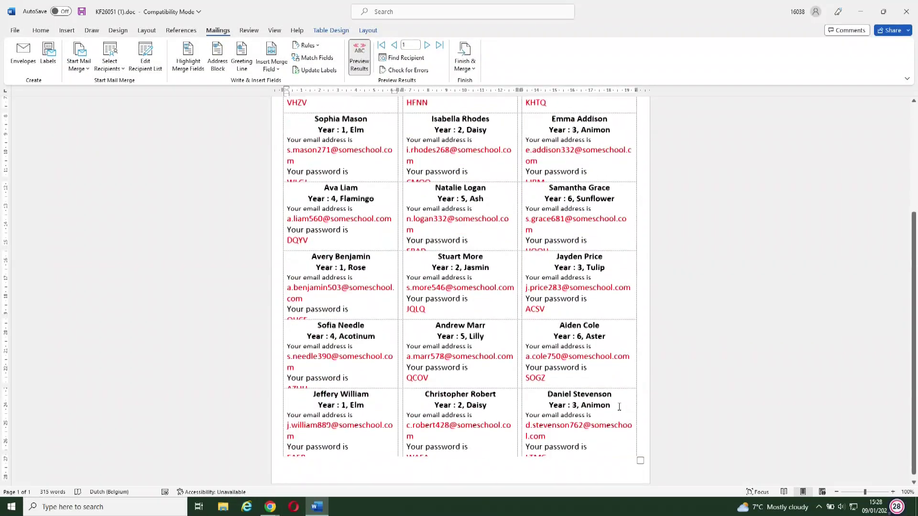
{"action": "scroll", "coordinate": [618, 406], "scroll_direction": "up", "scroll_amount": 4}
{"action": "scroll", "coordinate": [619, 405], "scroll_direction": "up", "scroll_amount": 1}
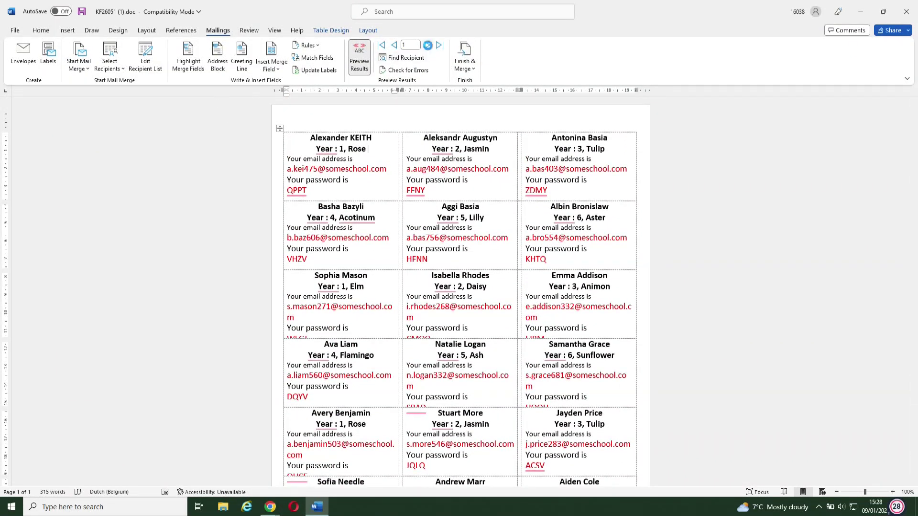
Advance the preview to the next pupil, then switch Preview Results off to show field codes.
{"action": "left_click", "coordinate": [427, 45]}
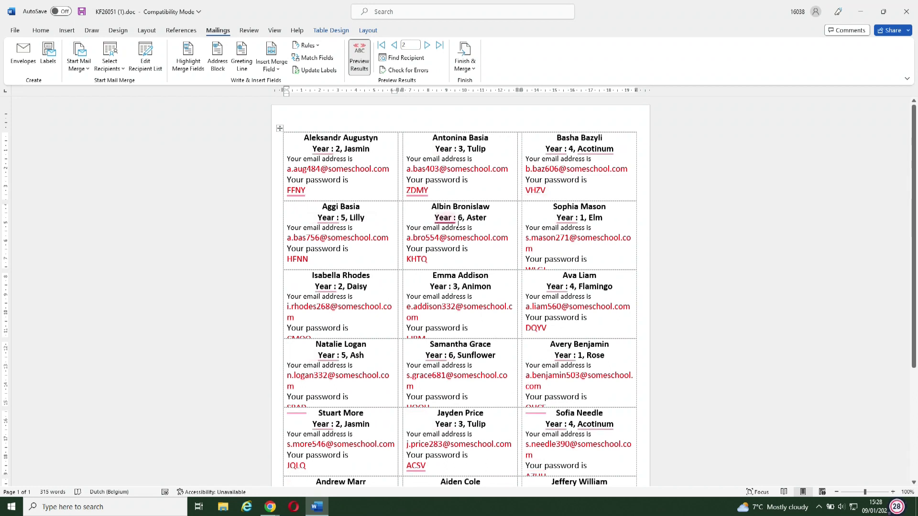
{"action": "left_click", "coordinate": [440, 218]}
{"action": "left_click", "coordinate": [378, 149]}
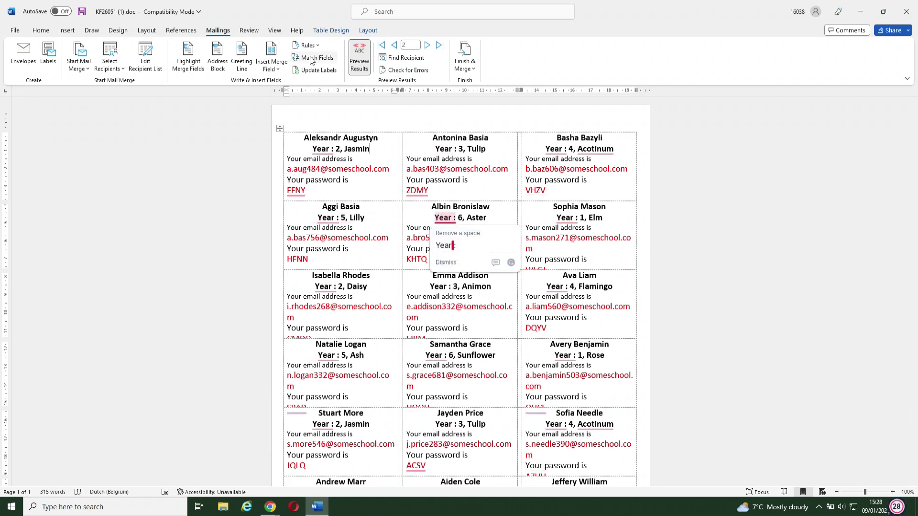
{"action": "left_click", "coordinate": [357, 62]}
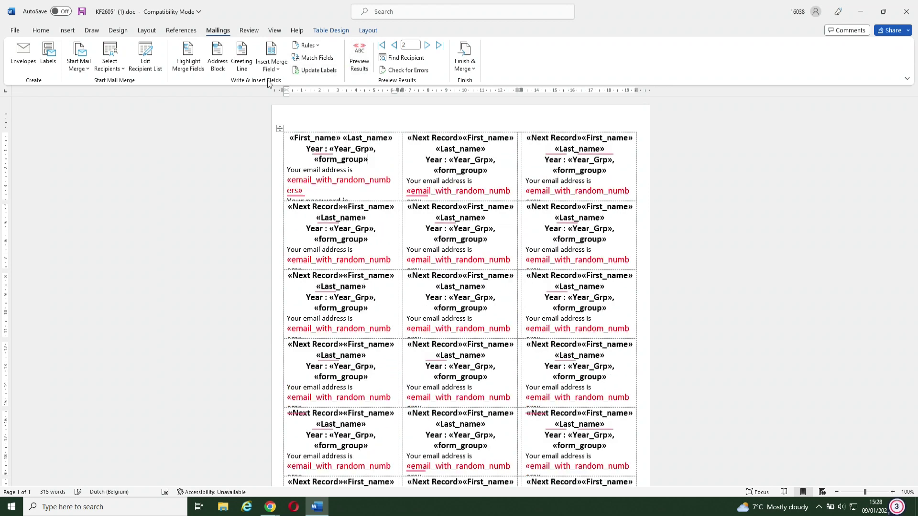
Return the preview to record 1 and turn Preview Results back on.
{"action": "left_click", "coordinate": [381, 47]}
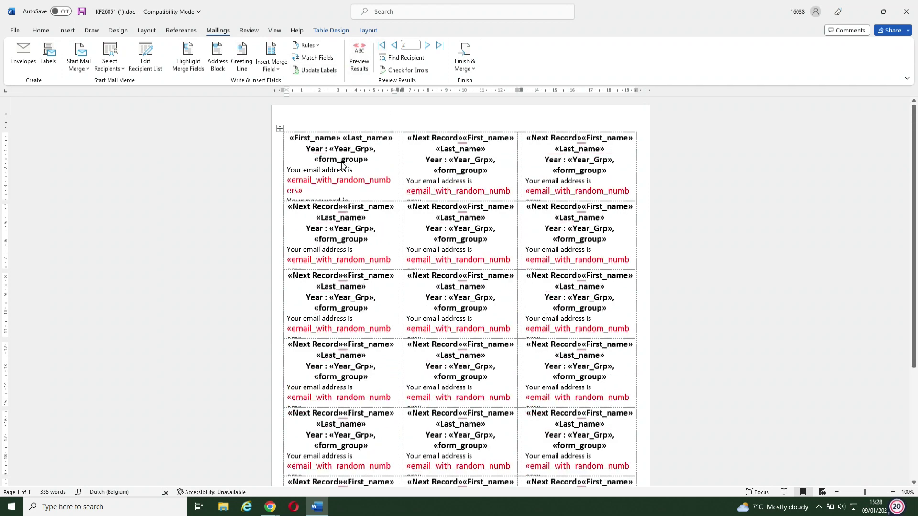
{"action": "left_click", "coordinate": [361, 65]}
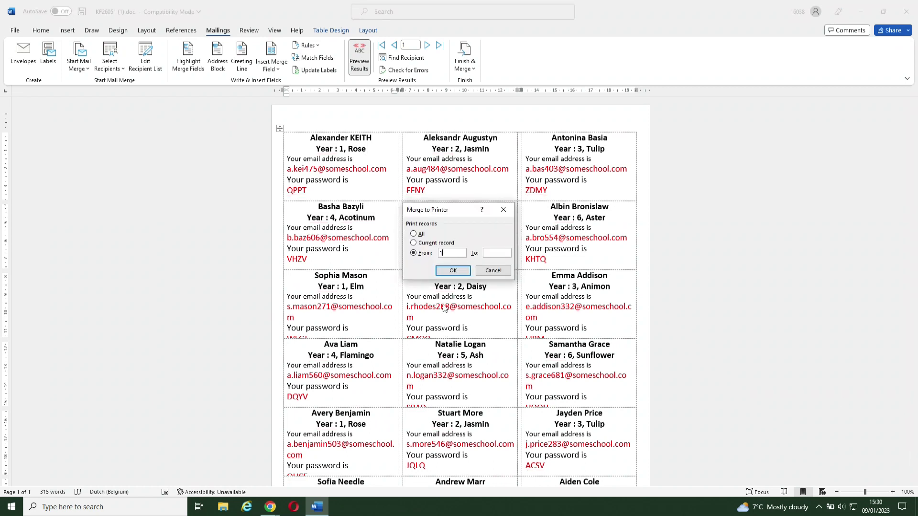
Merge the labels from record 1 and print them on the HpPro200 printer.
{"action": "left_click", "coordinate": [489, 254]}
{"action": "left_click", "coordinate": [457, 272]}
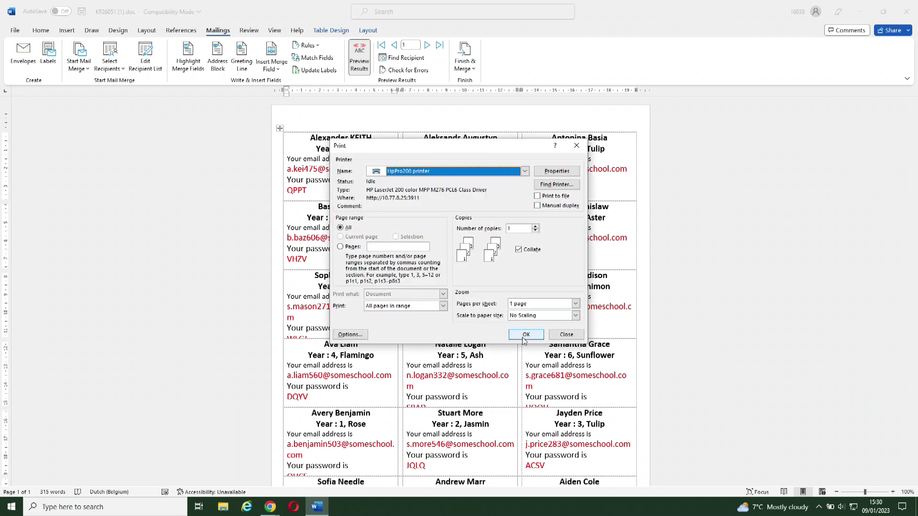
{"action": "left_click", "coordinate": [524, 336]}
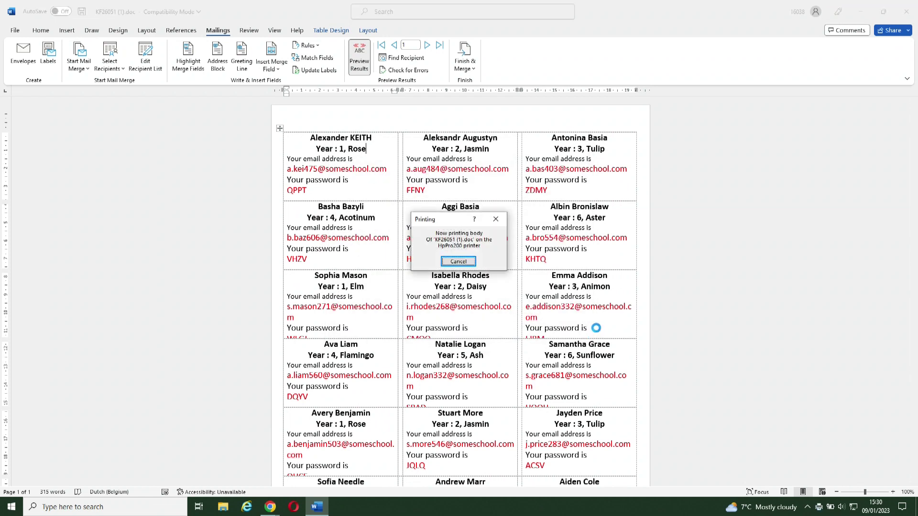